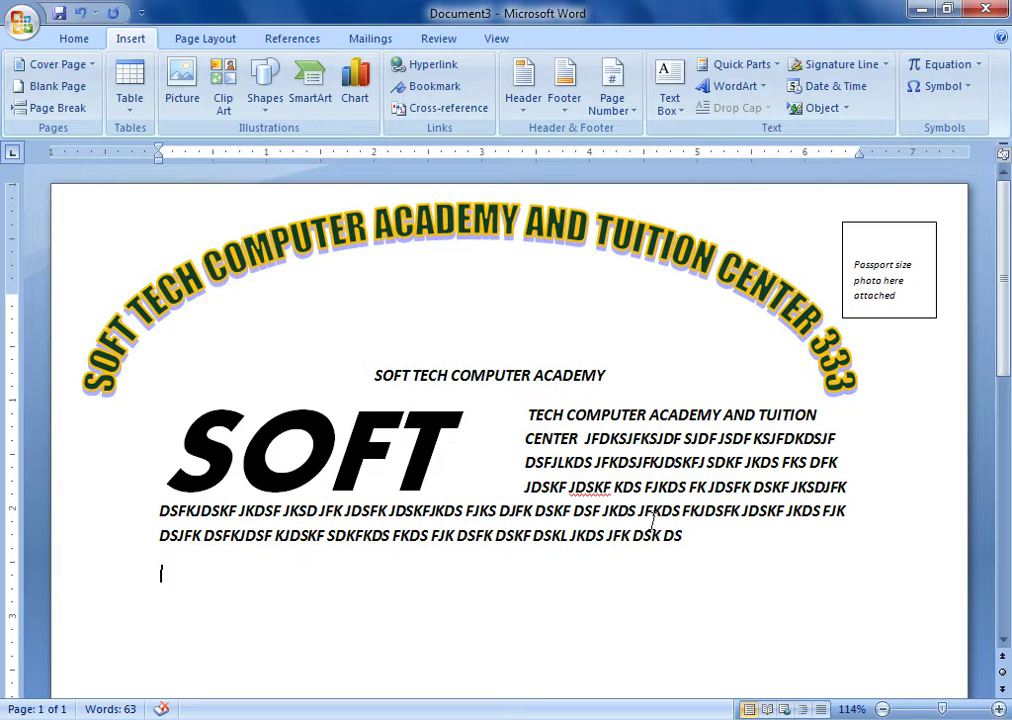
Step: Insert the built-in Trig Identity 1 equation below the body text
left_click(979, 66)
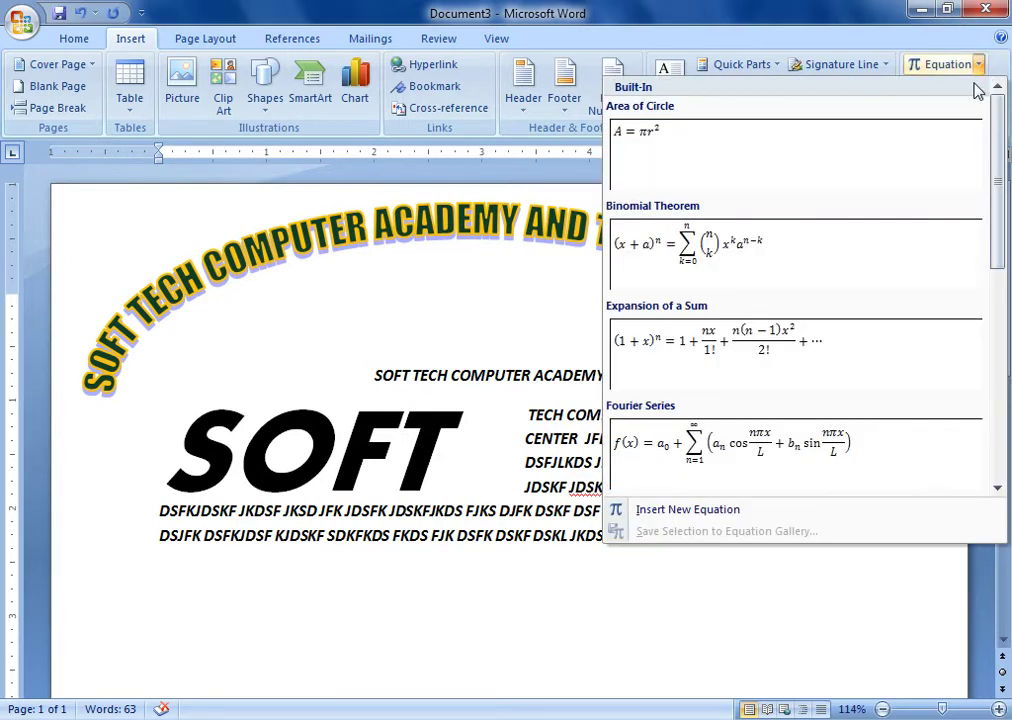
left_click_drag(997, 165, 1008, 410)
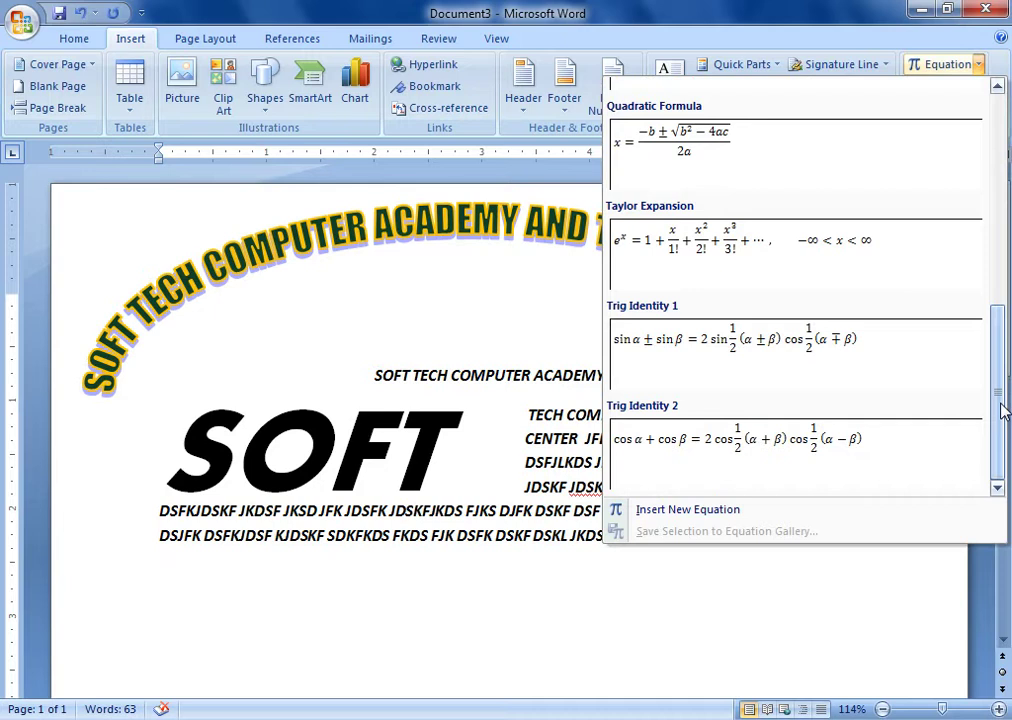
left_click_drag(1003, 410, 1003, 390)
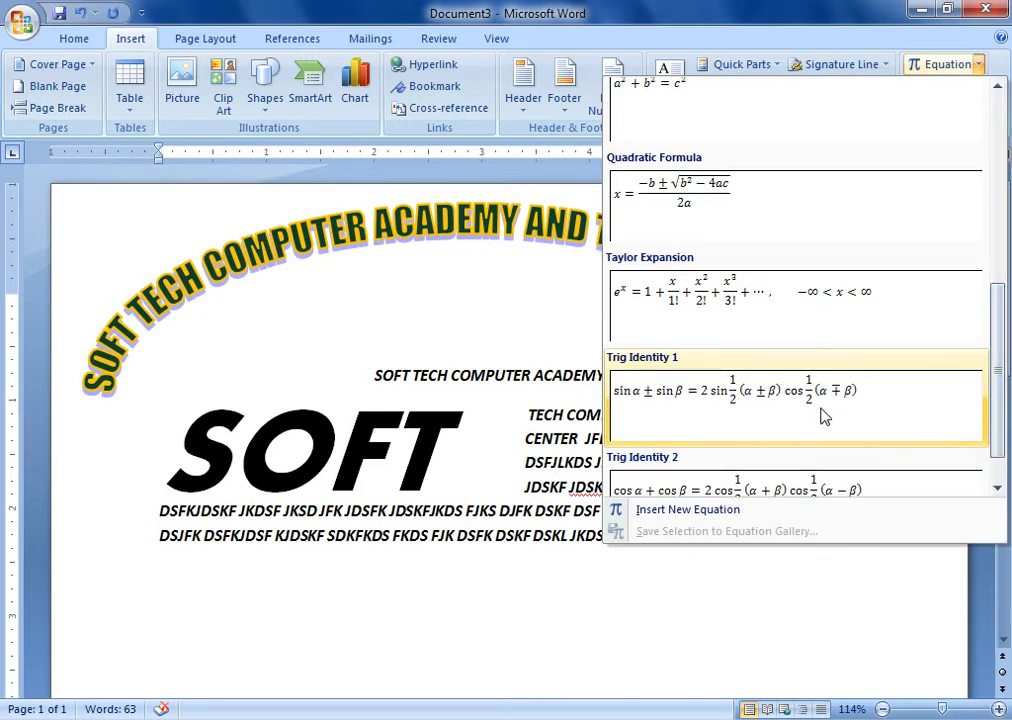
left_click(824, 416)
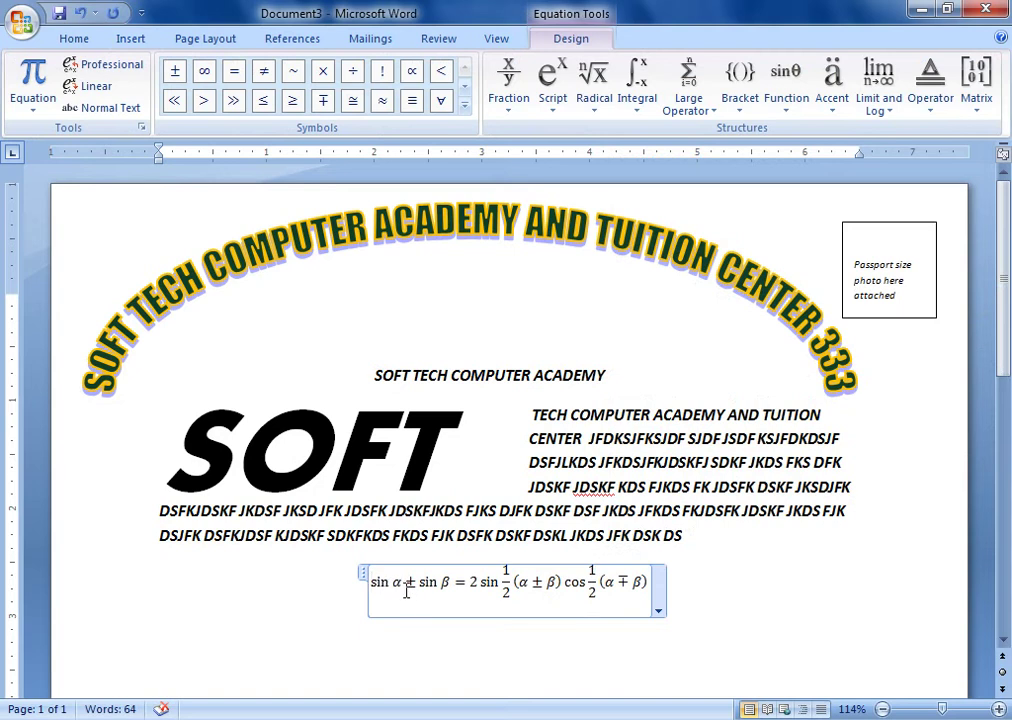
Step: Change the first fraction's numerator in the equation from 1 to 3
left_click(403, 586)
left_click(509, 570)
key("BackSpace")
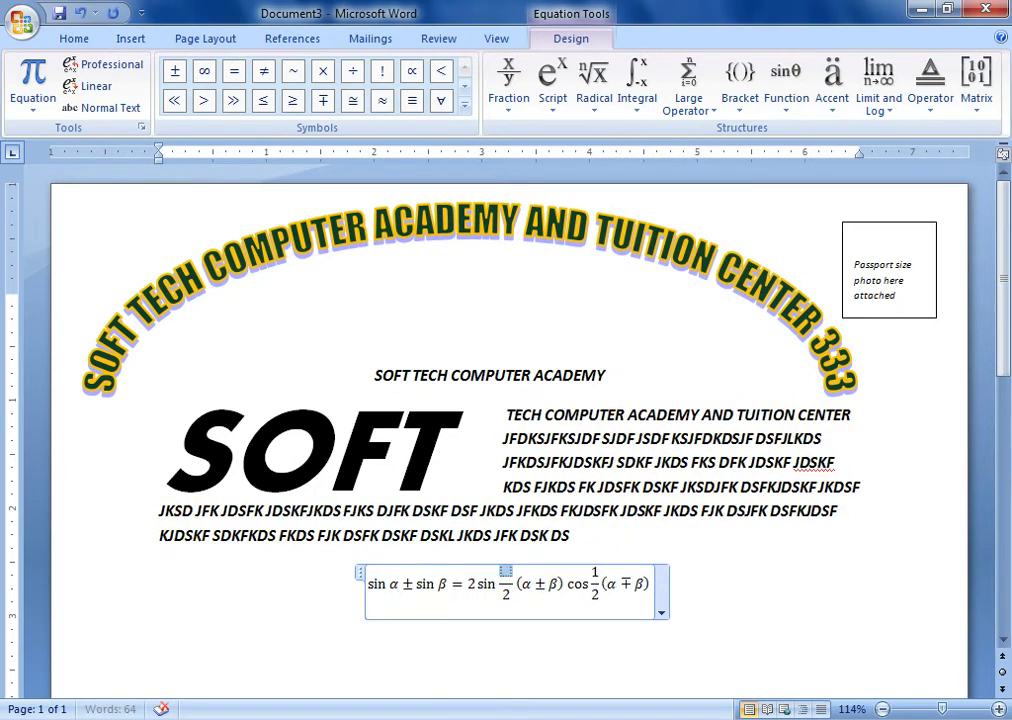
type("3")
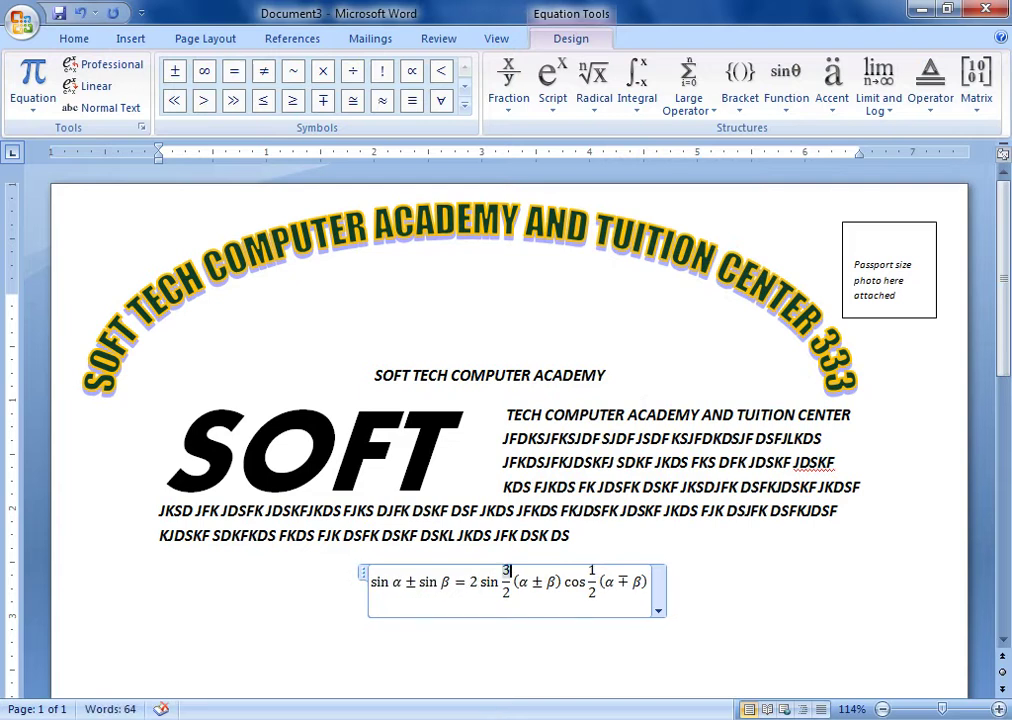
left_click(687, 587)
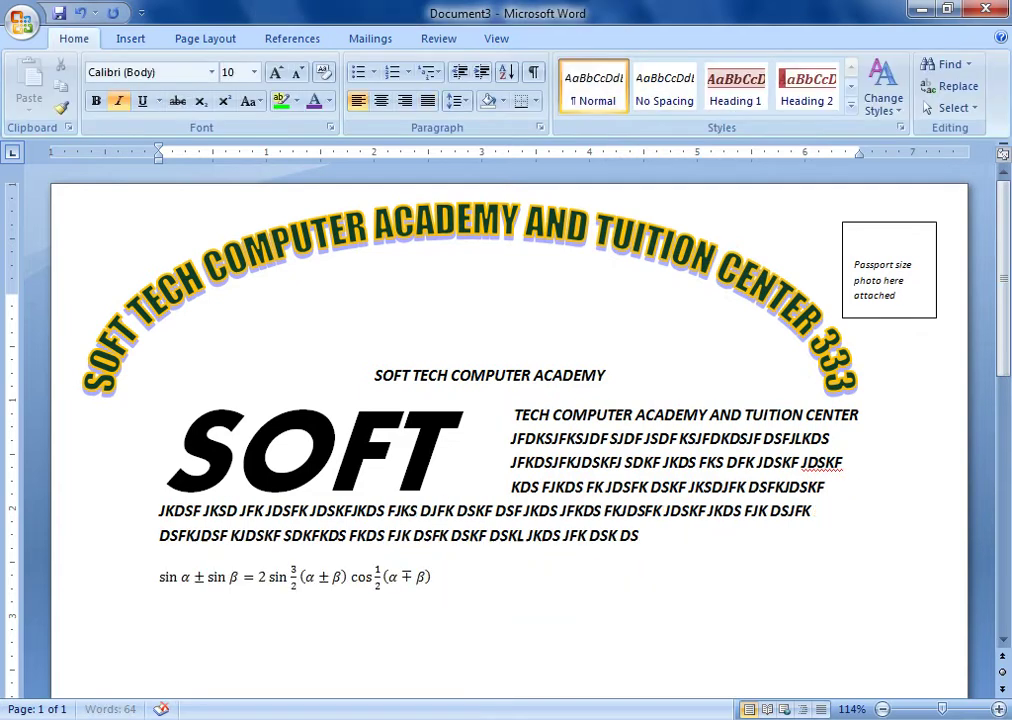
Step: Add a blank line below the equation and trim the body paragraph to 'JKDSjkjk'
key("Return")
mouse_move(644, 535)
left_mouse_down()
mouse_move(231, 535)
mouse_move(193, 512)
left_mouse_up()
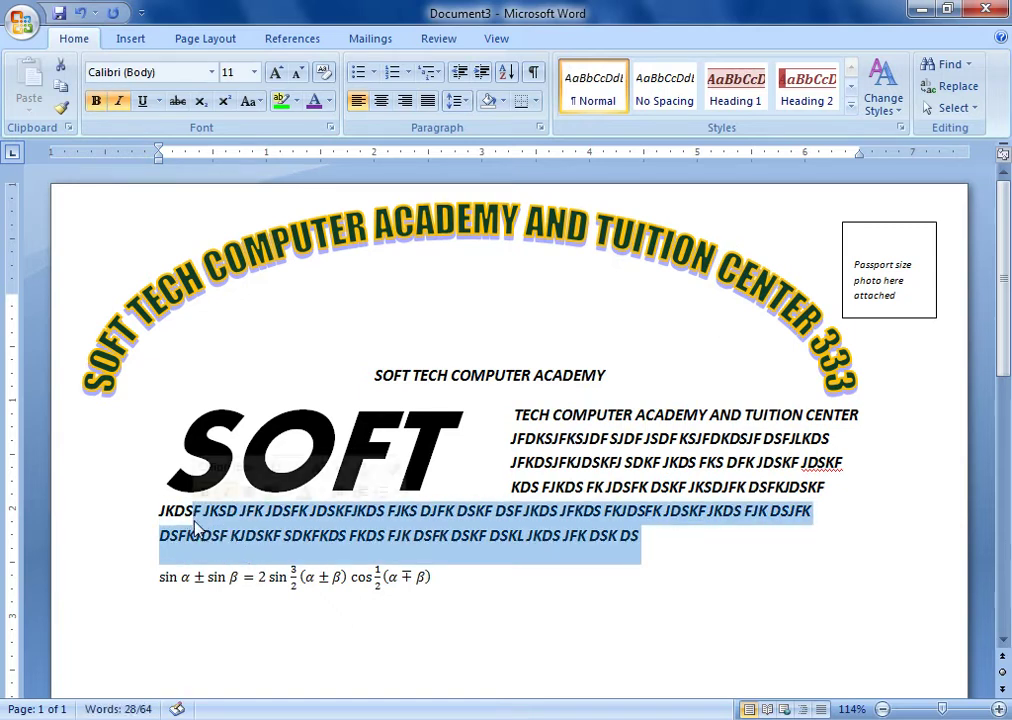
key("Delete")
type("jkjk")
left_click(361, 604)
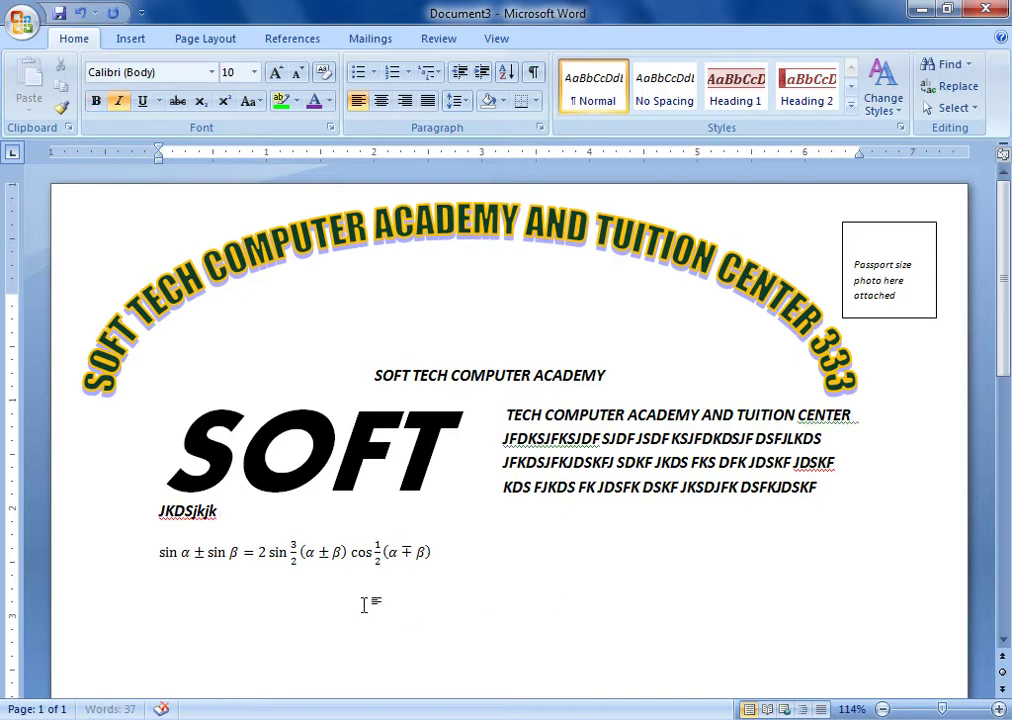
left_click(140, 40)
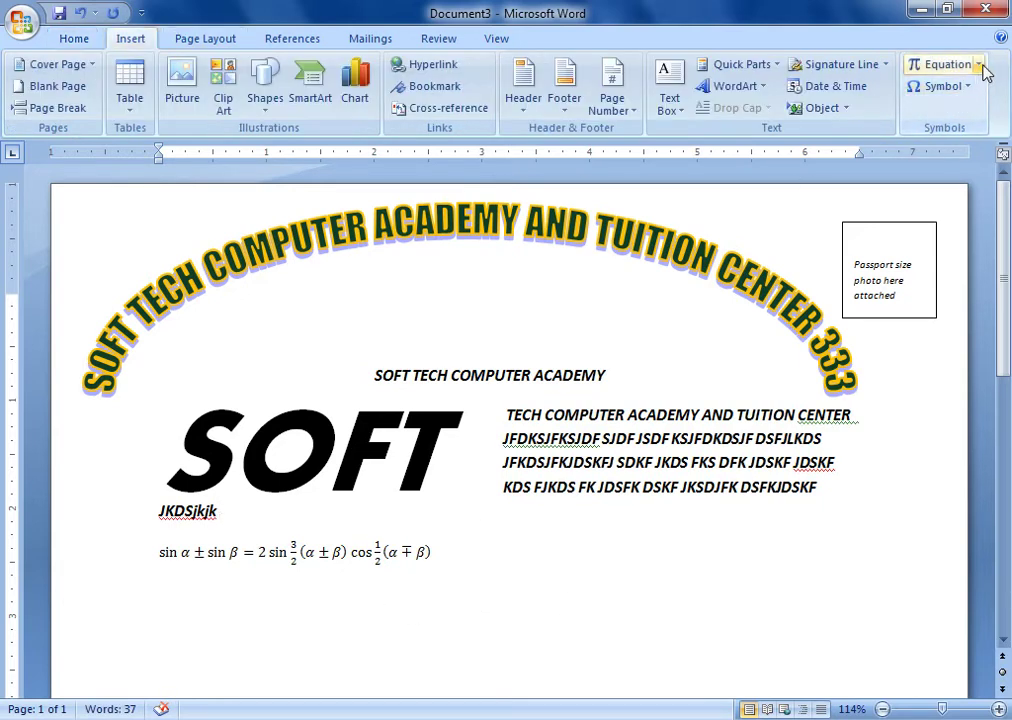
Step: Insert a new equation with a stacked fraction 2 3 over 2 2 followed by ×
left_click(978, 64)
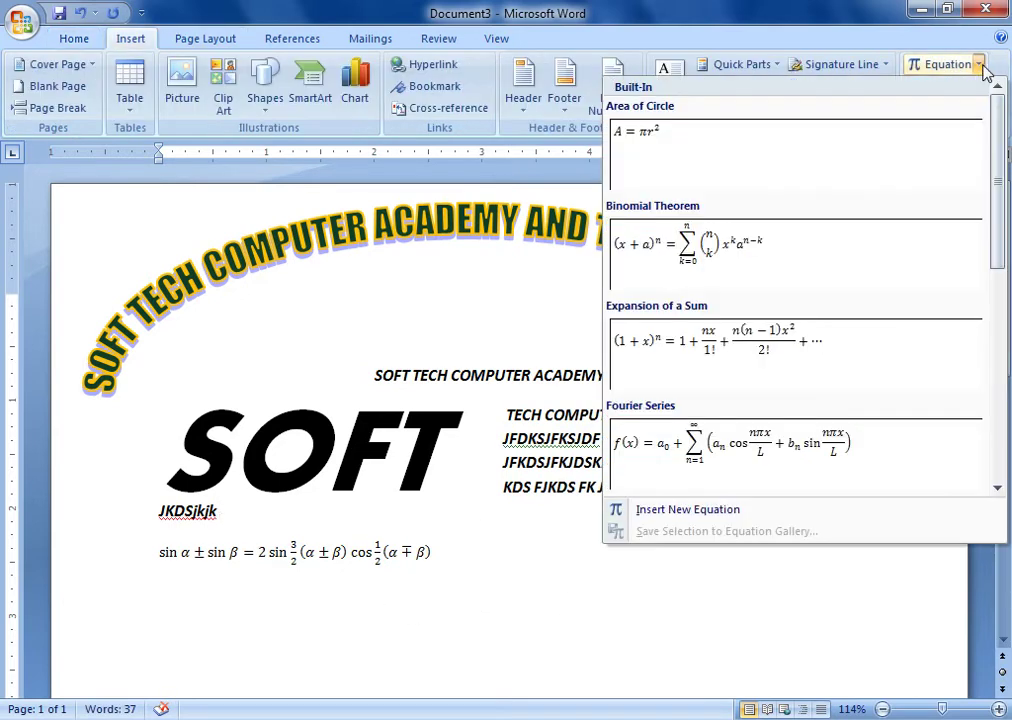
left_click(735, 511)
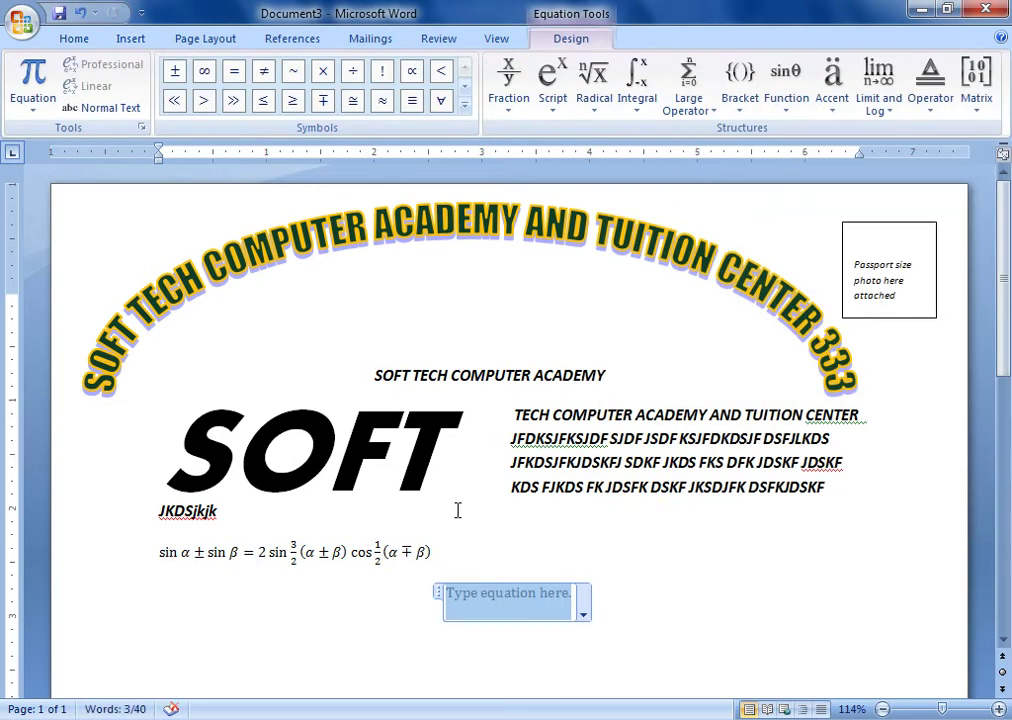
left_click(509, 118)
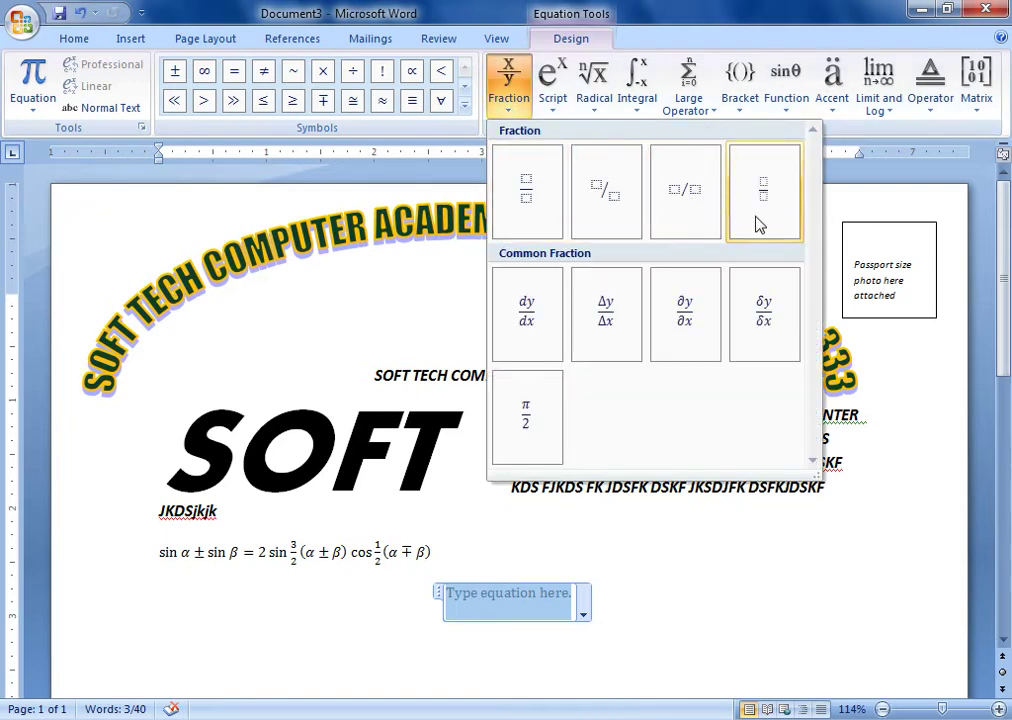
left_click(542, 219)
left_click(509, 590)
type("2 3")
left_click(509, 613)
type("2 2")
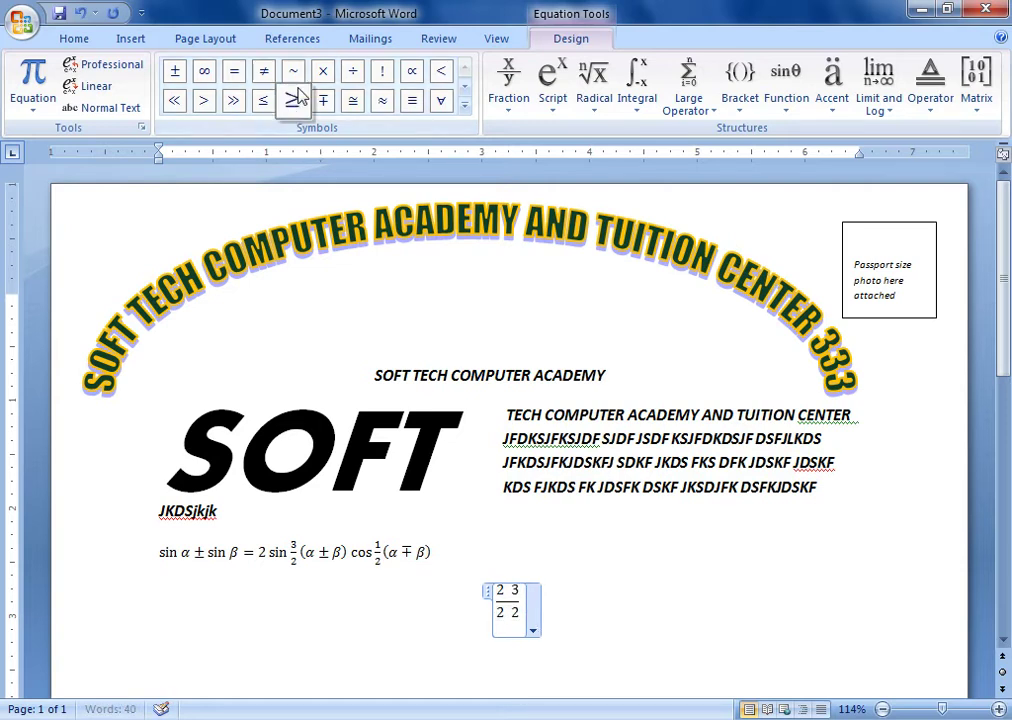
left_click(331, 78)
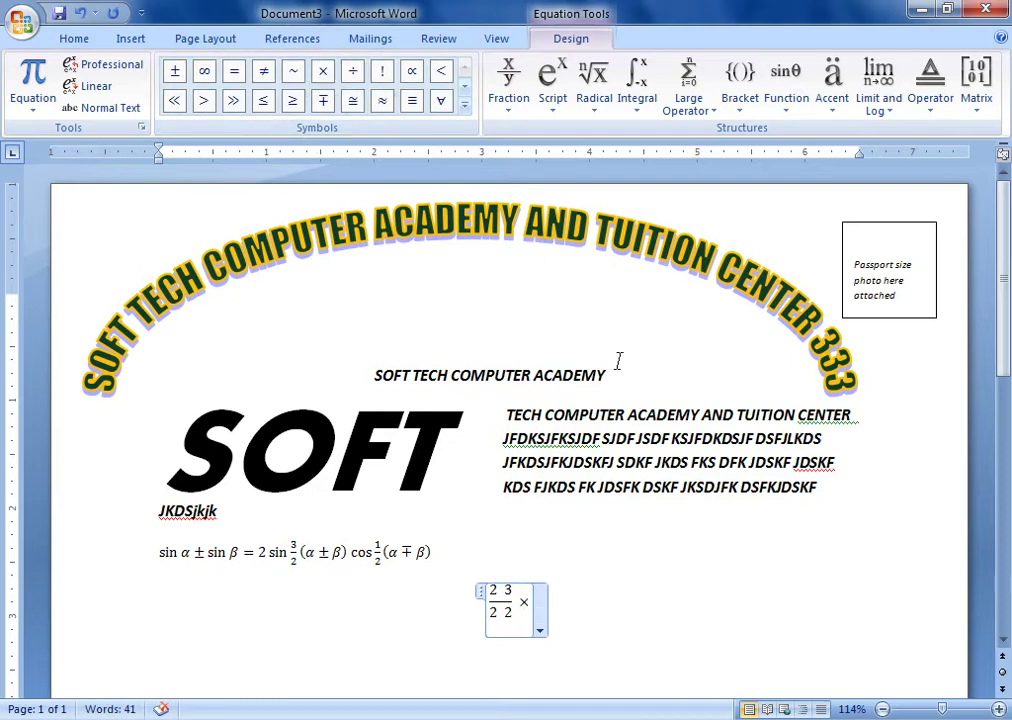
Step: Continue the equation after × with 4², a ÷ sign and 34
left_click(553, 105)
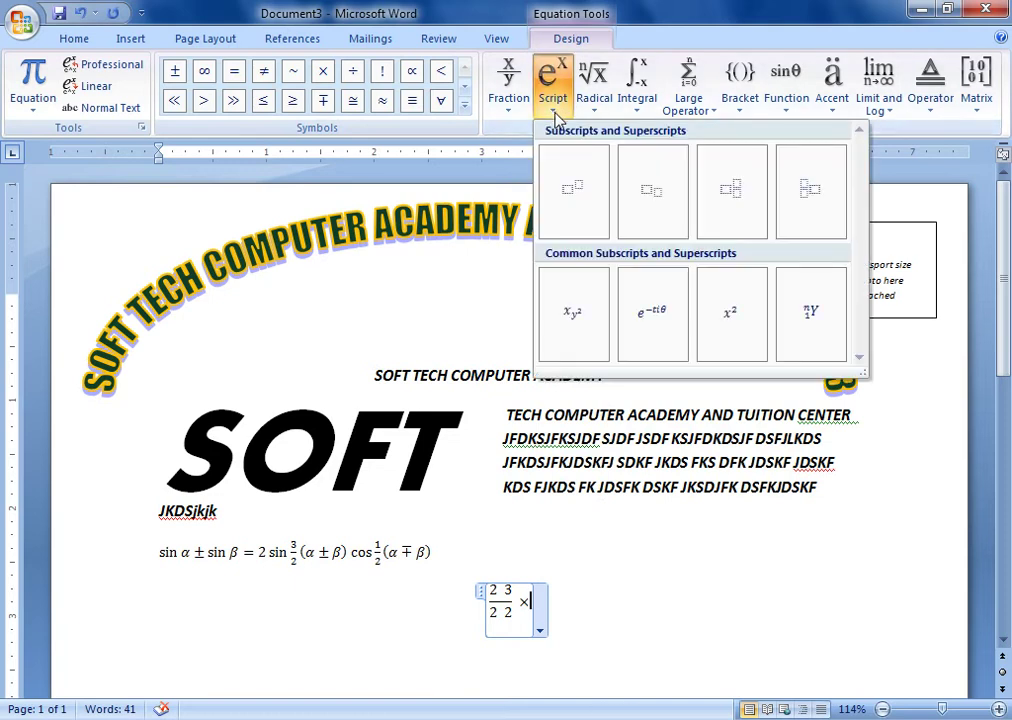
left_click(584, 199)
left_click(525, 598)
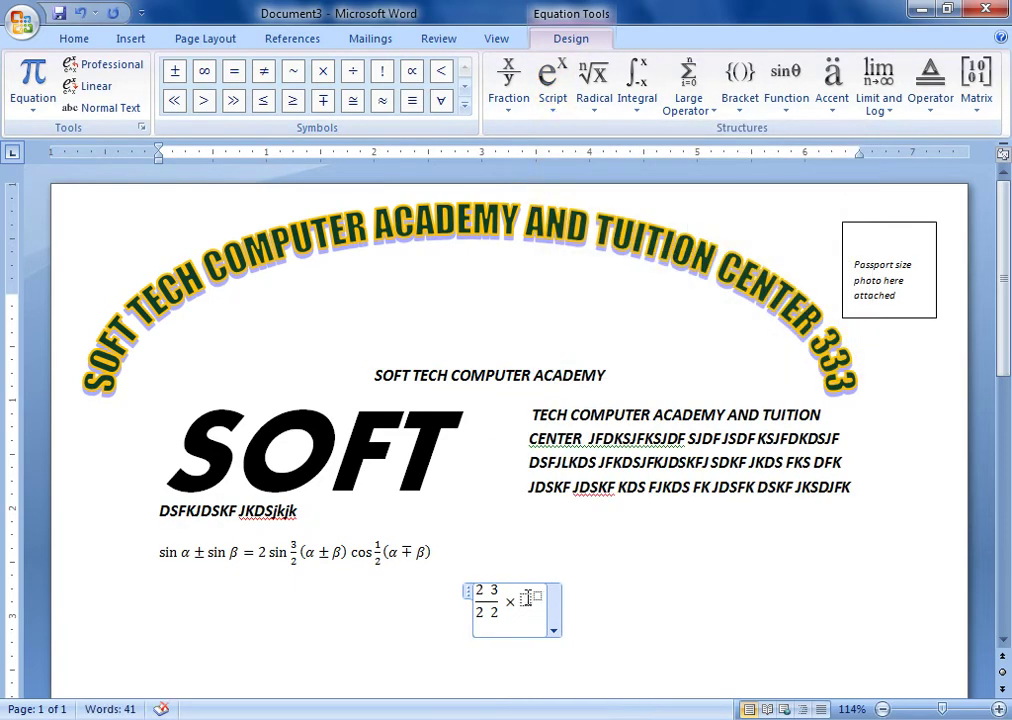
type(" 4")
left_click(541, 598)
type("2")
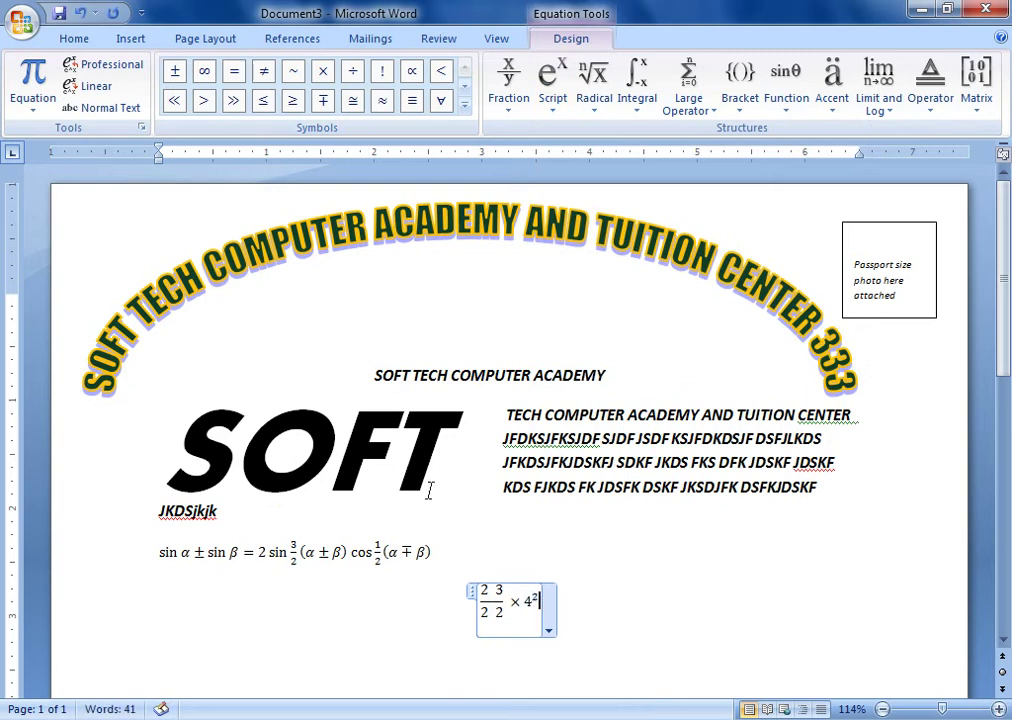
left_click(349, 78)
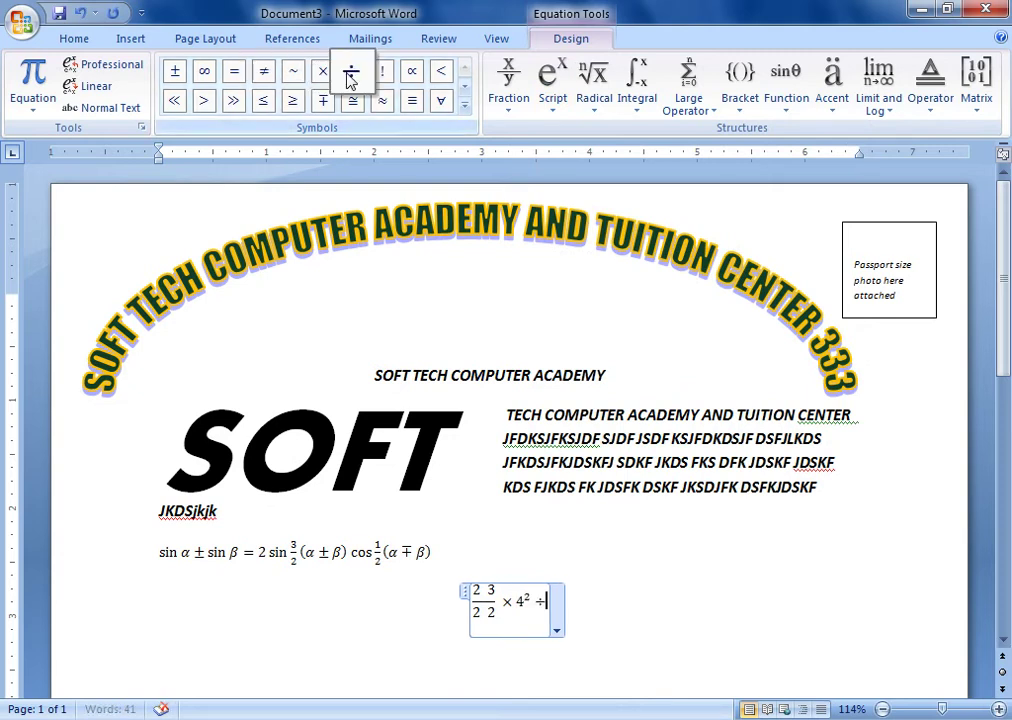
type(" 34")
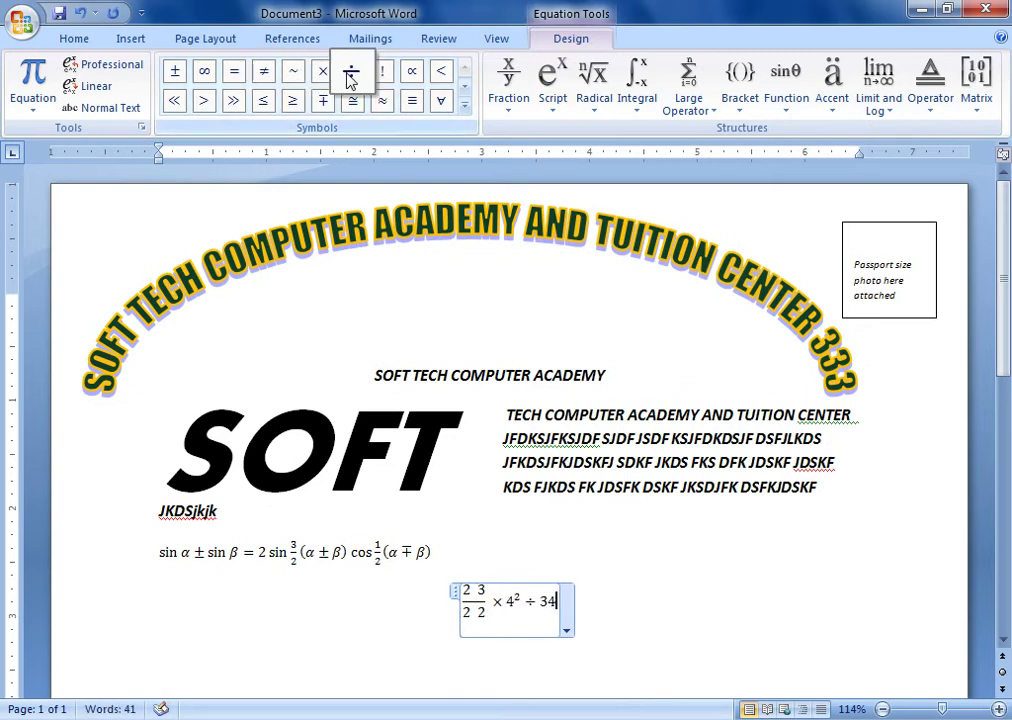
left_click(593, 110)
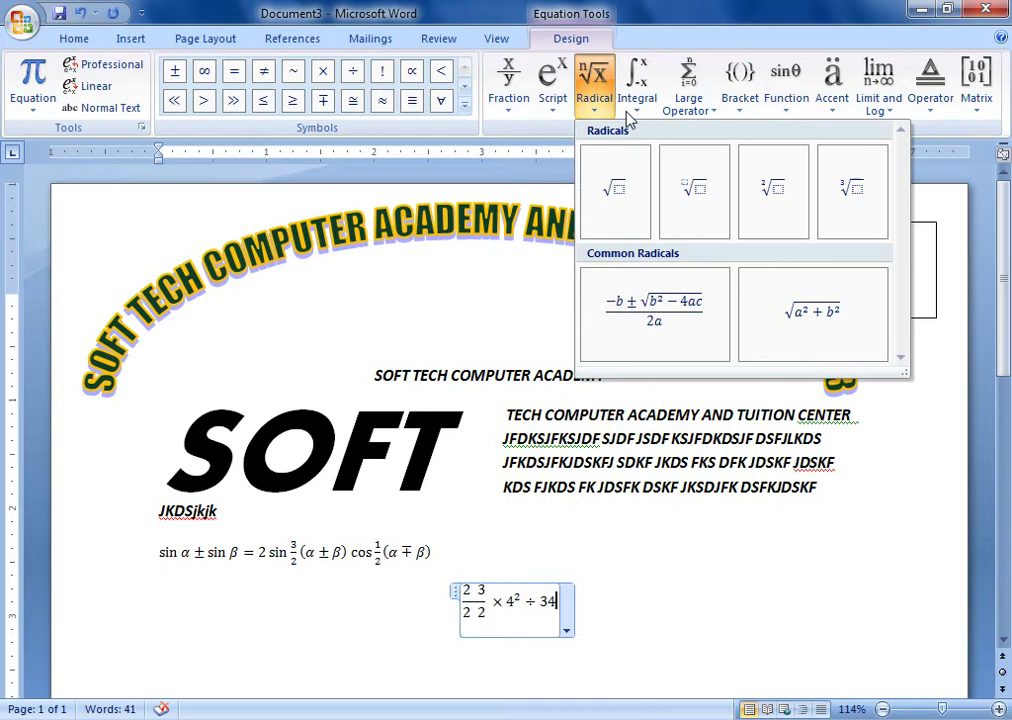
left_click(640, 118)
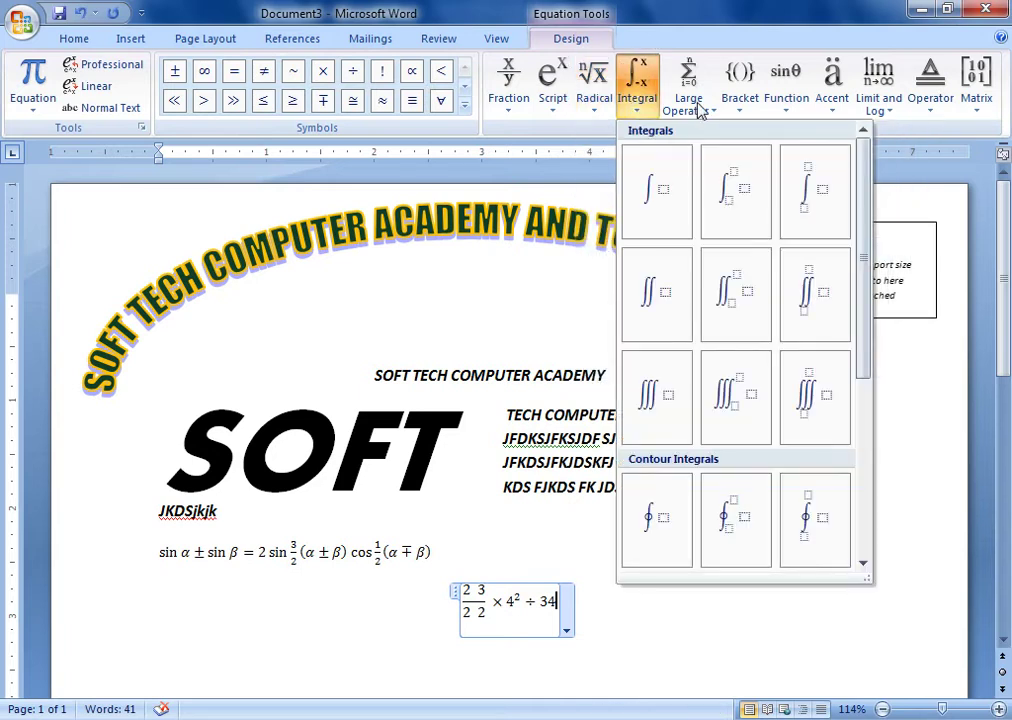
left_click(708, 108)
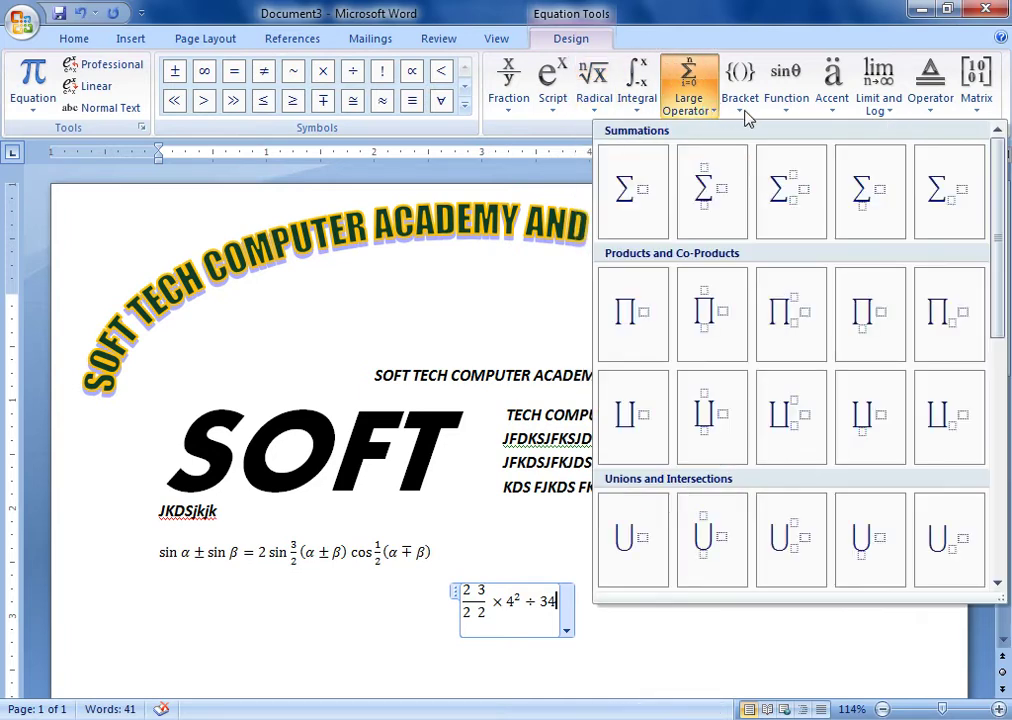
left_click(745, 116)
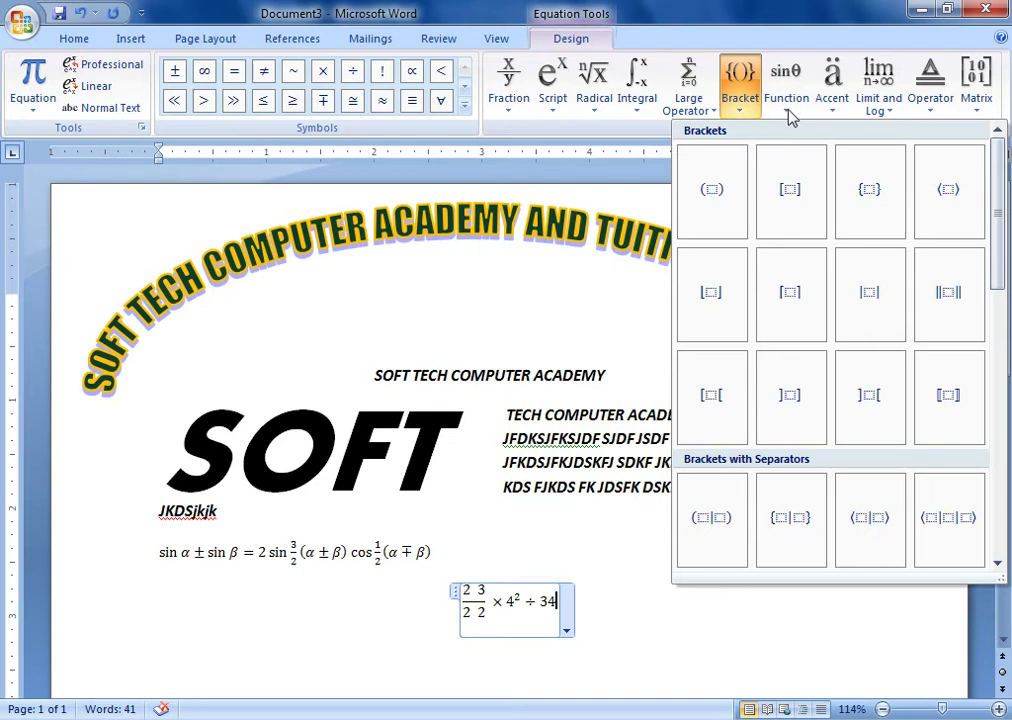
left_click(789, 112)
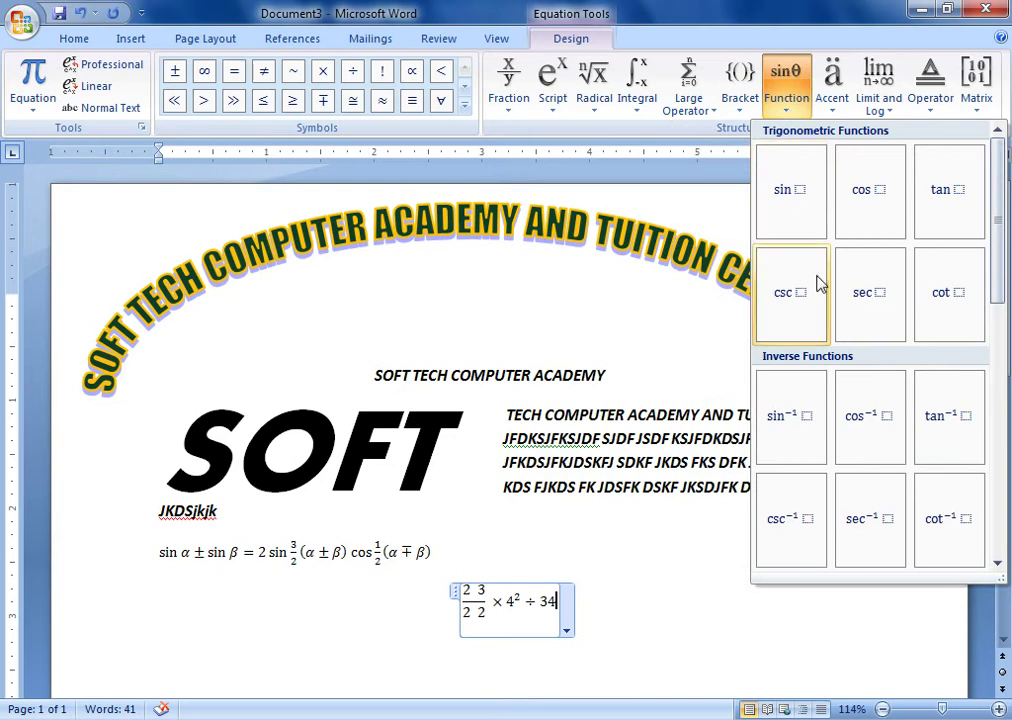
left_click(836, 104)
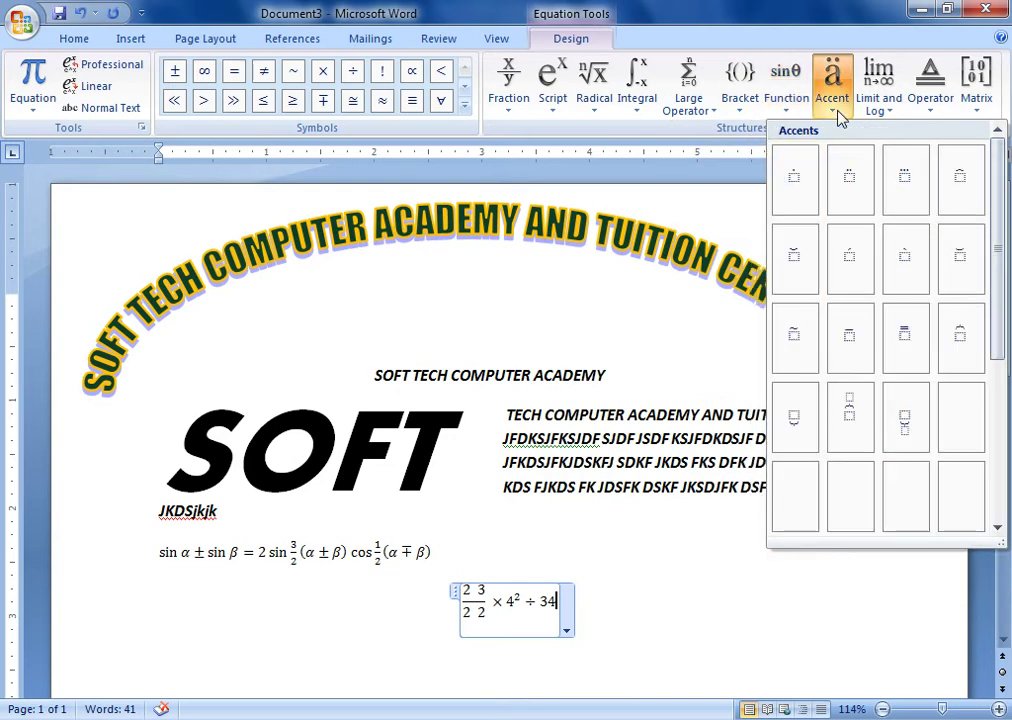
left_click(848, 340)
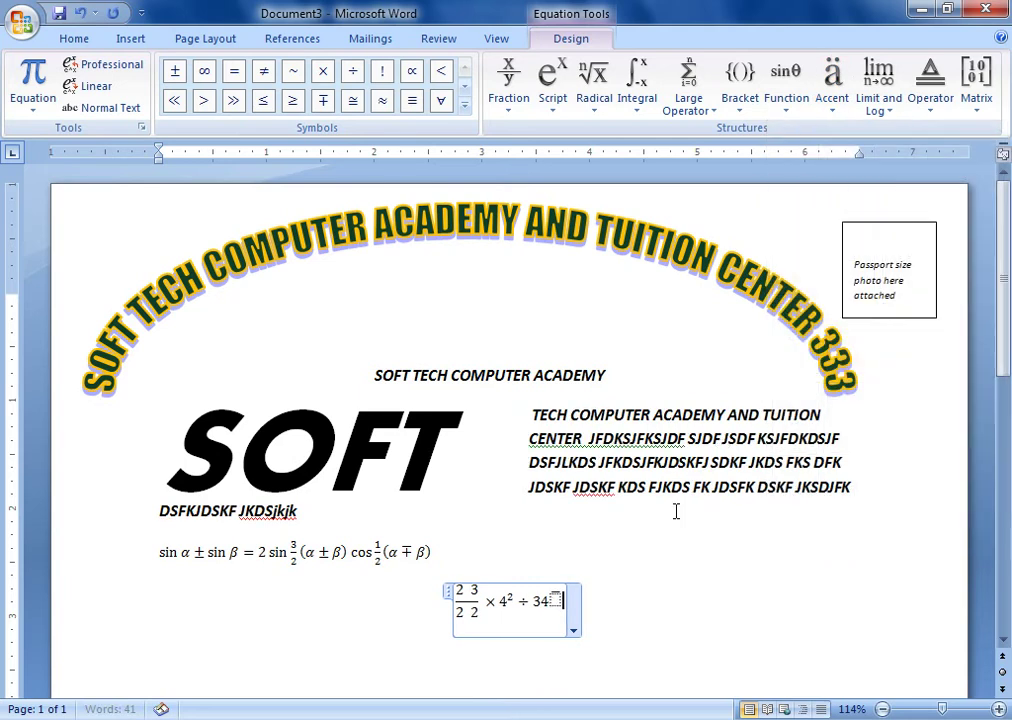
Step: Enter 33−45 under the overbar after 34, undoing a trial 3x3 identity matrix
type("33")
type("-45")
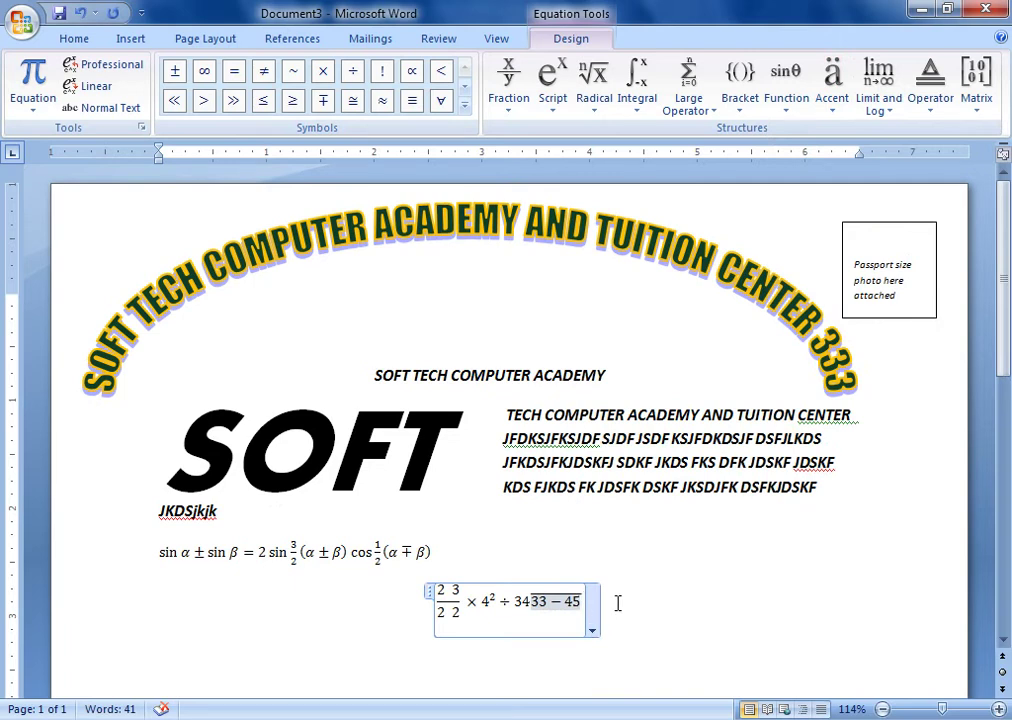
left_click(893, 118)
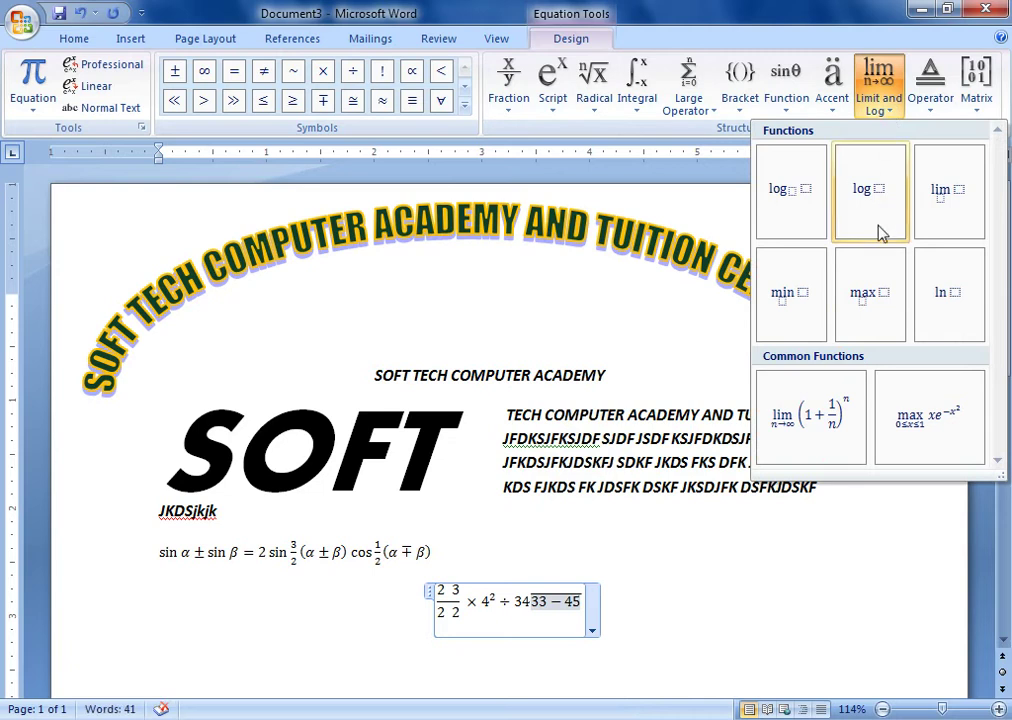
left_click(940, 112)
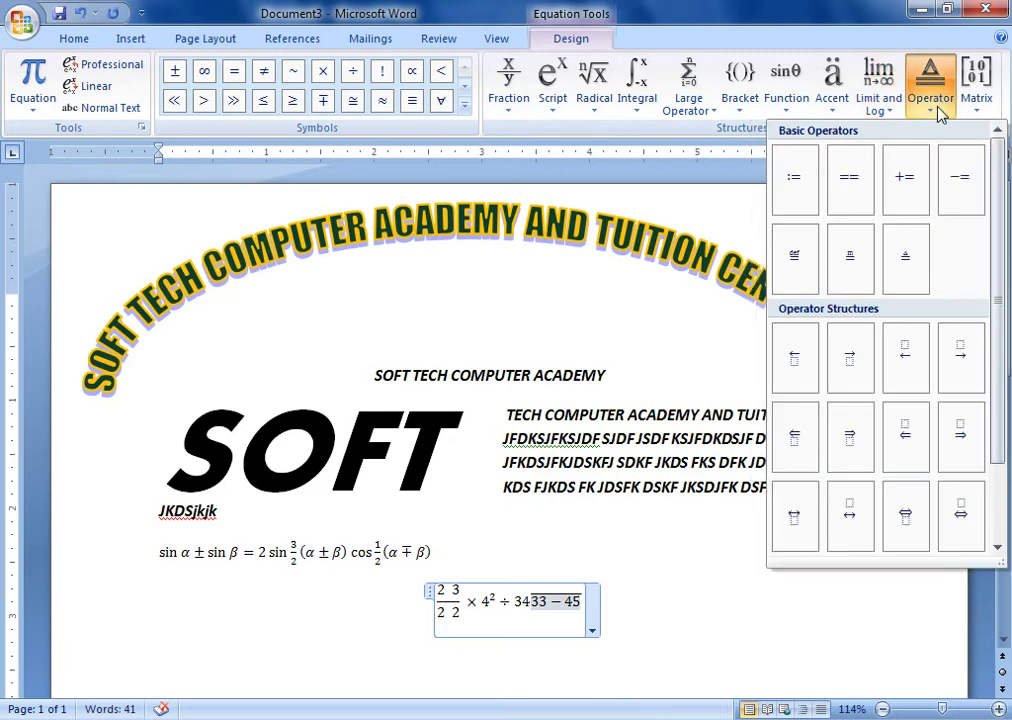
left_click(975, 108)
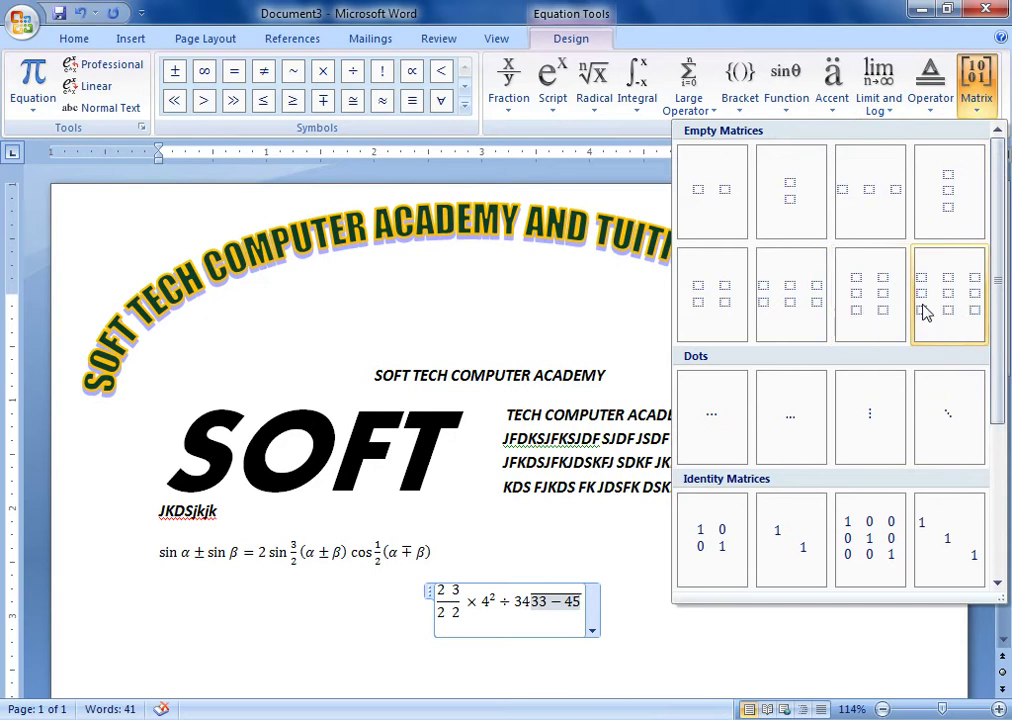
left_click(876, 530)
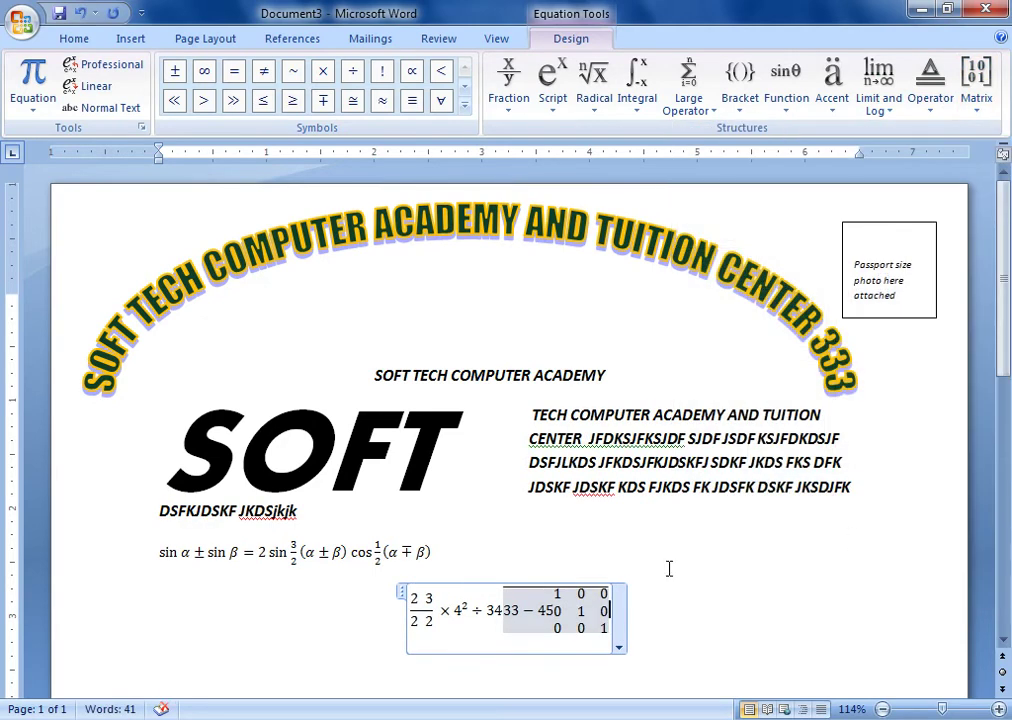
key("ctrl+z")
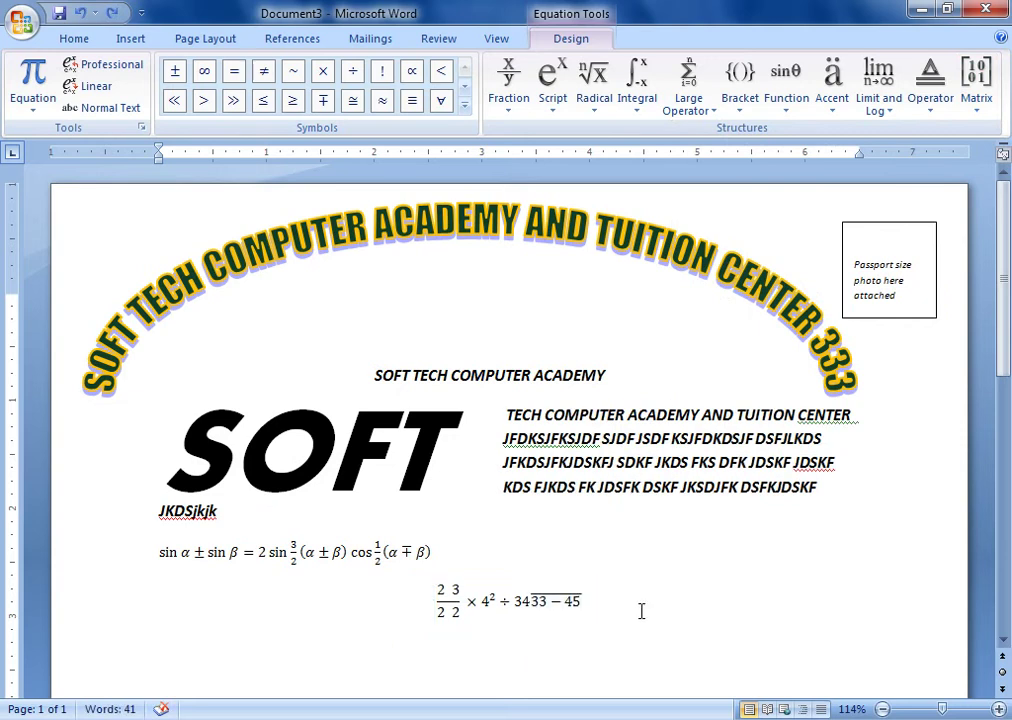
left_click(641, 611)
Step: Left-align the equation with Ctrl+L and bring up the More Symbols chart
key("ctrl+l")
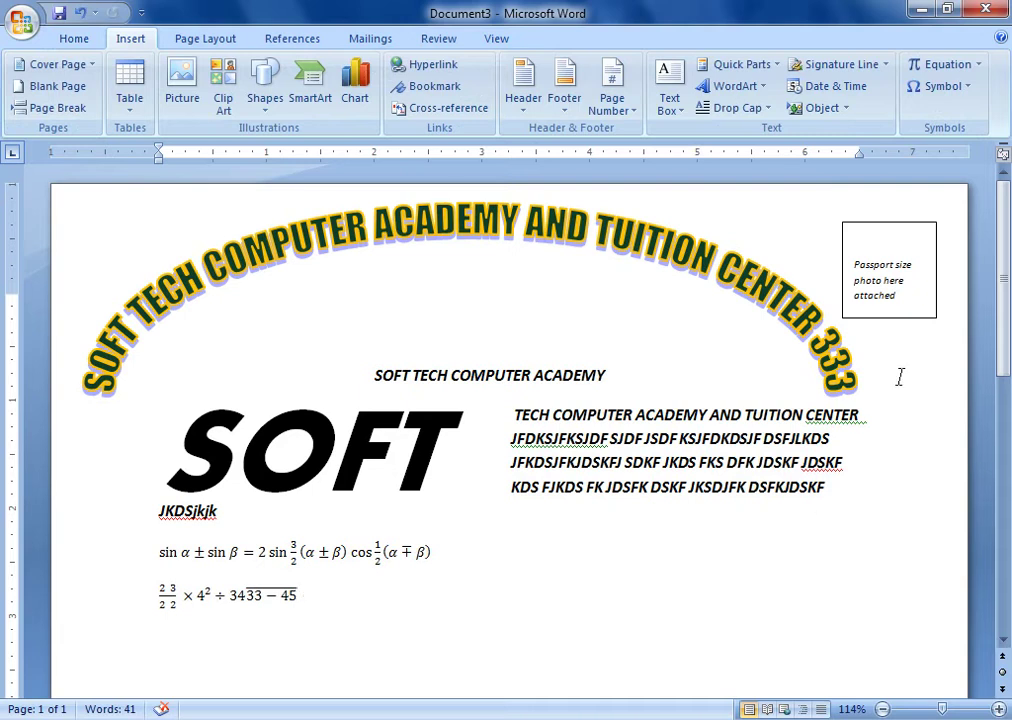
left_click(970, 93)
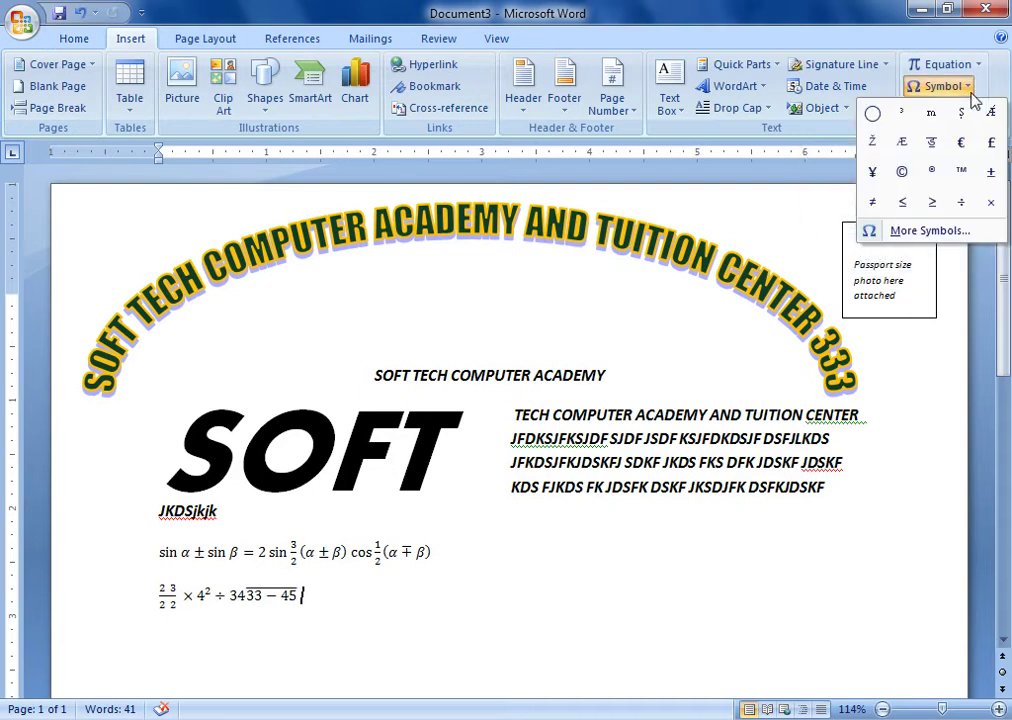
left_click(957, 232)
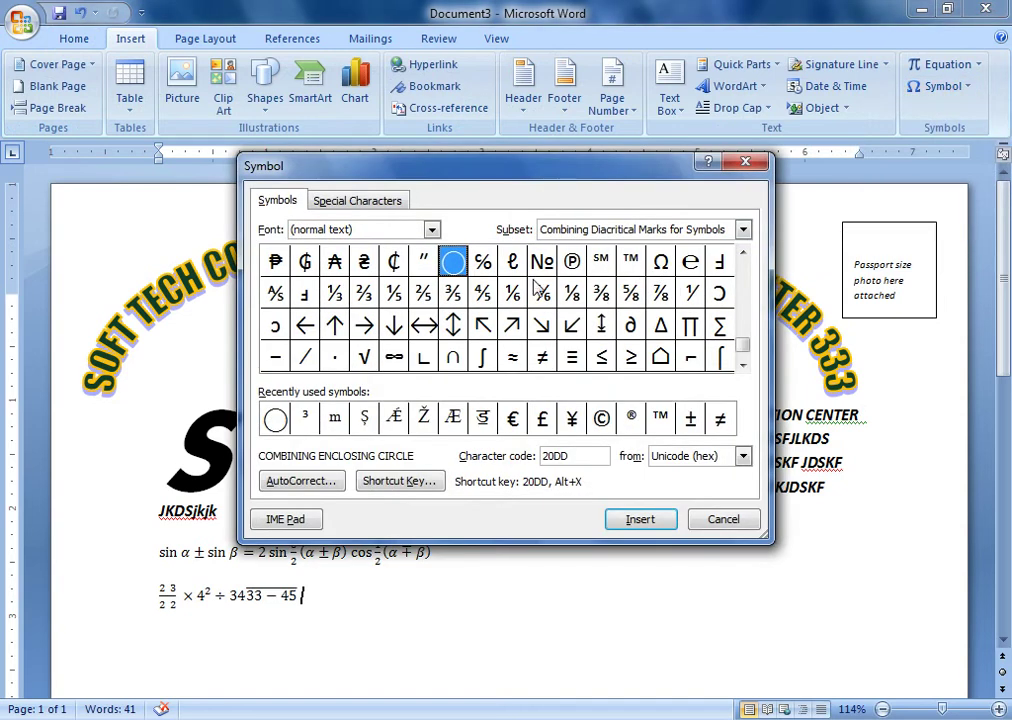
Step: Set the symbol font to Aparajita and select the Devanagari letter क
left_click(542, 292)
left_click(432, 230)
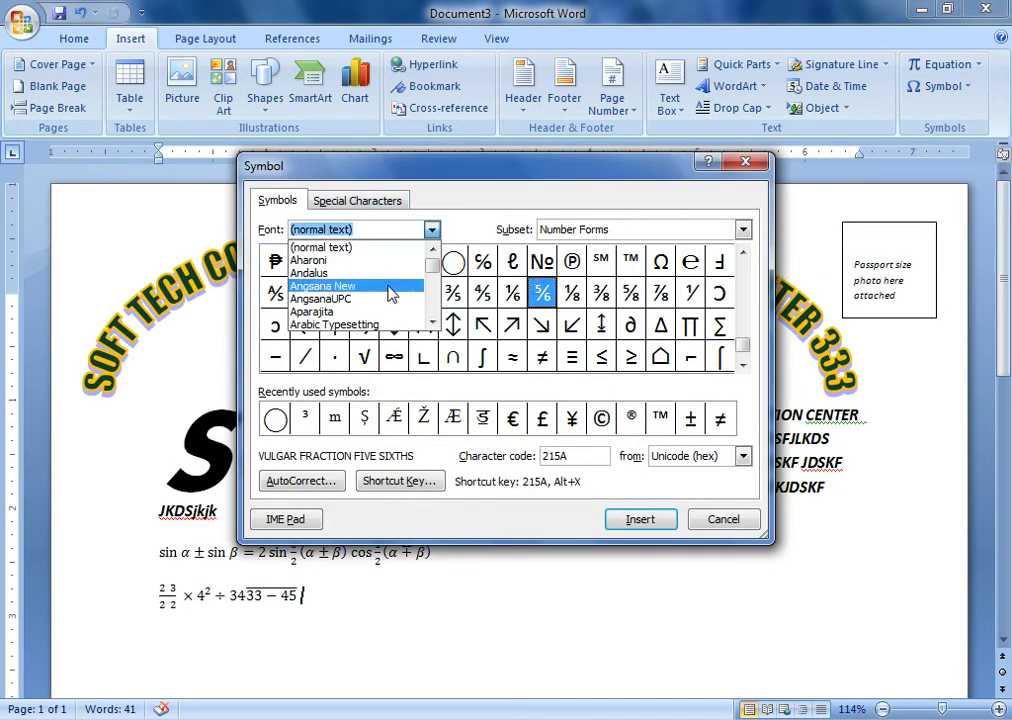
left_click(389, 286)
left_click(432, 230)
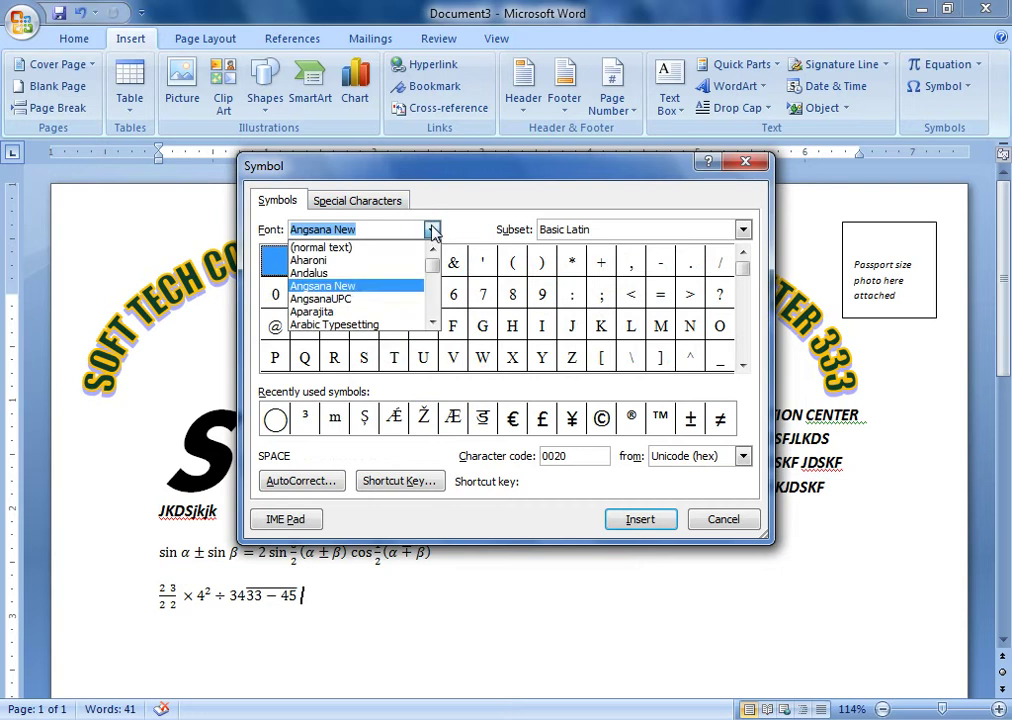
left_click(370, 314)
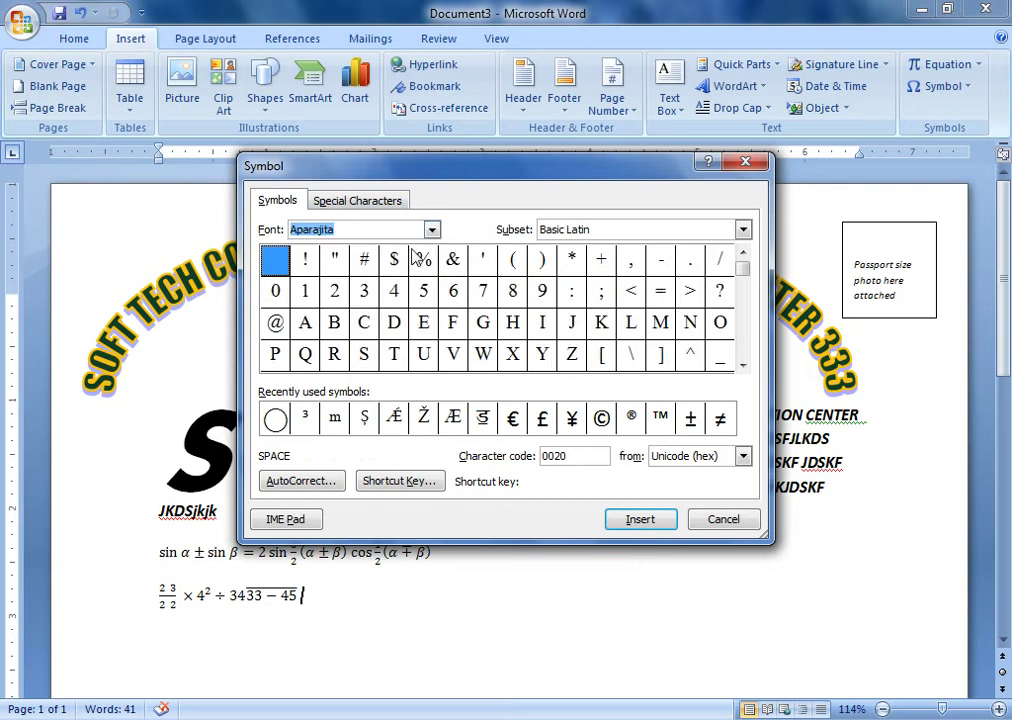
left_click(656, 232)
left_click(600, 286)
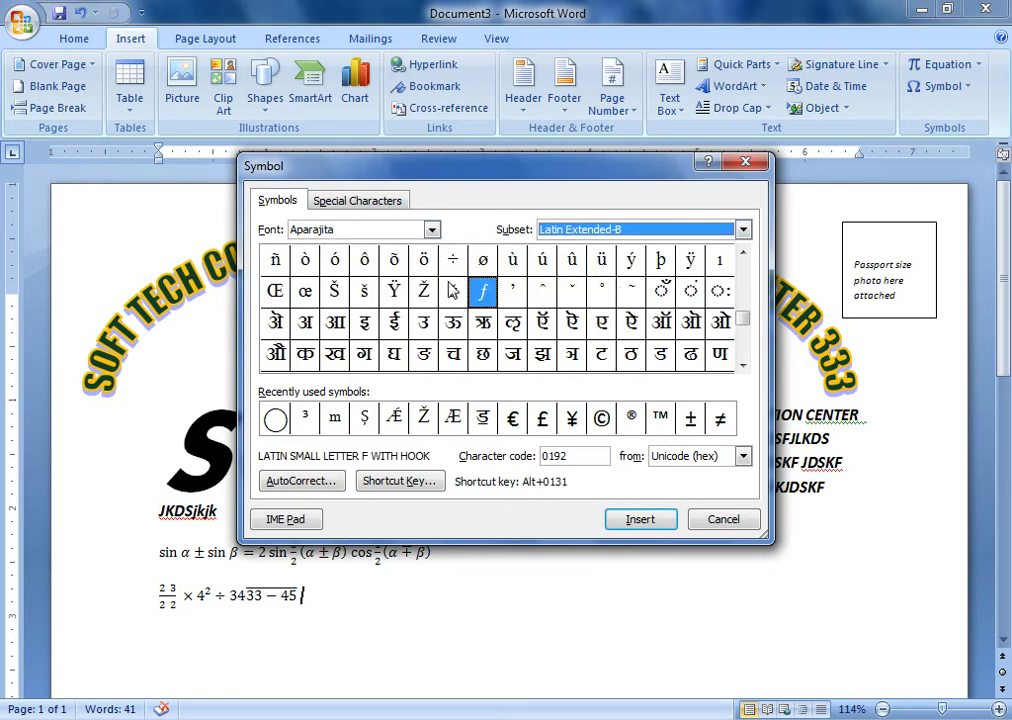
left_click(338, 324)
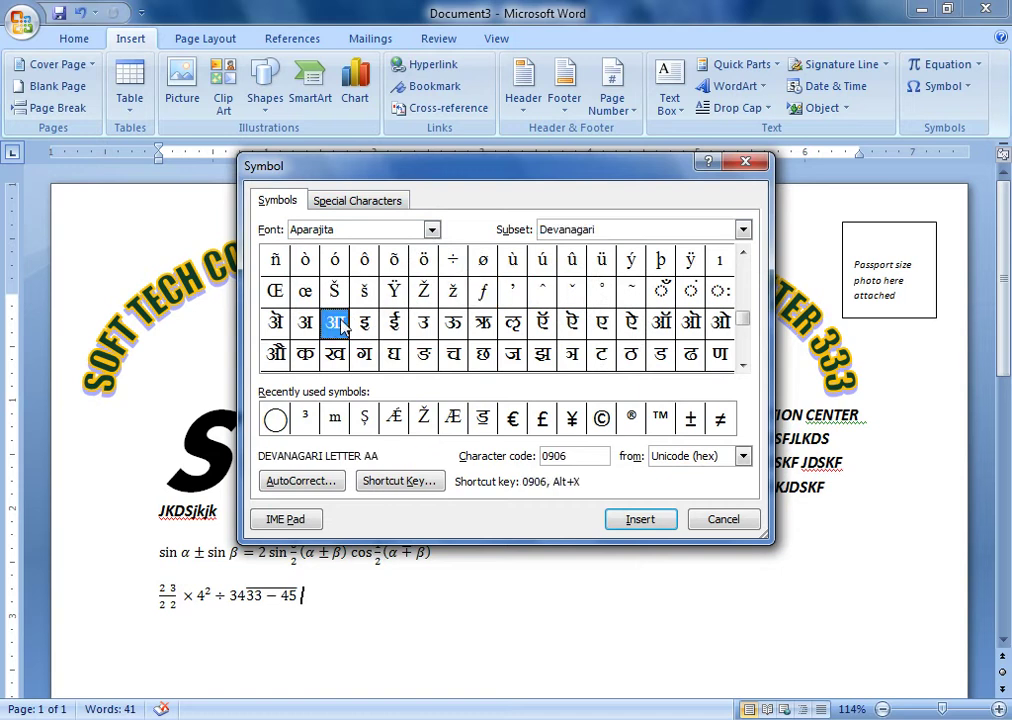
left_click(305, 291)
left_click(305, 353)
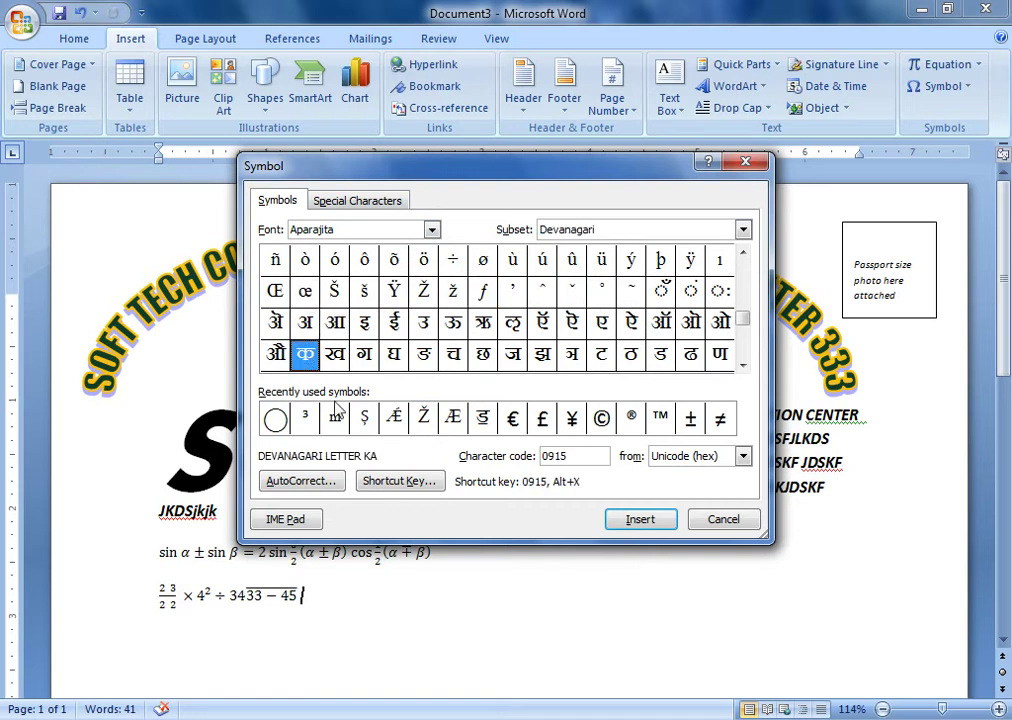
left_click(318, 482)
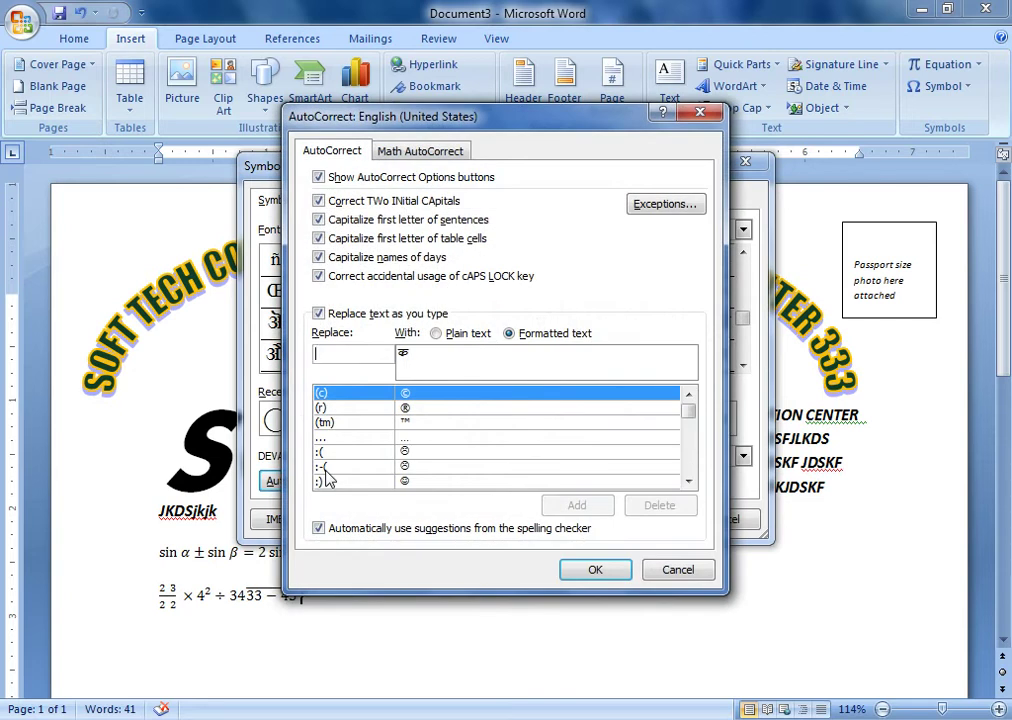
Step: Add an AutoCorrect entry replacing d with क, then close the Symbol dialog
type("d")
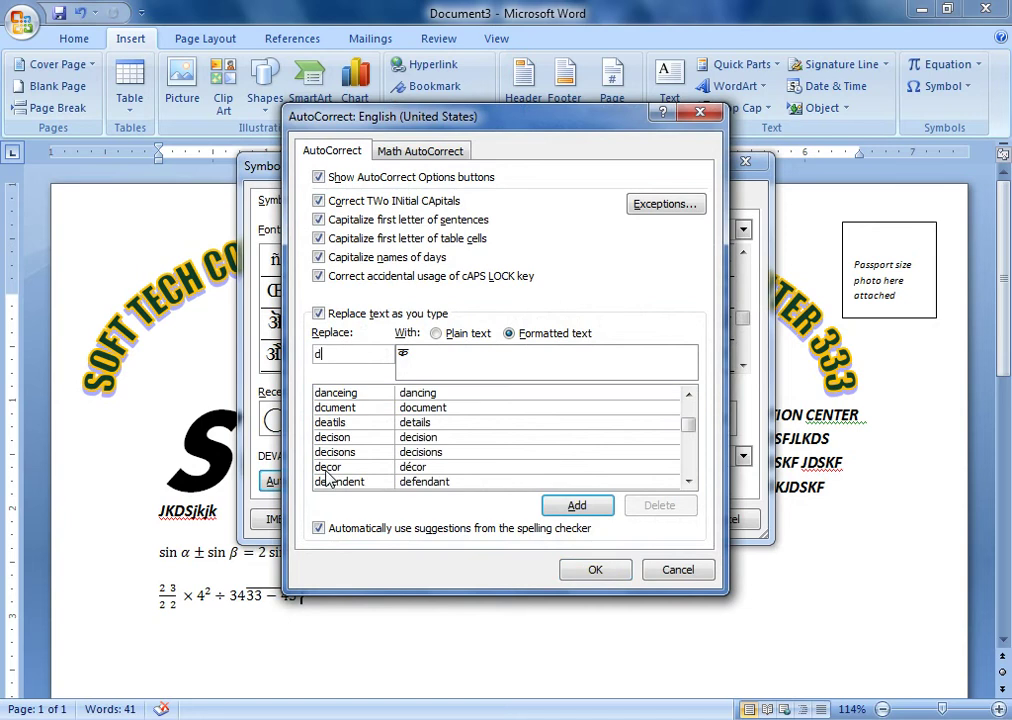
left_click(590, 508)
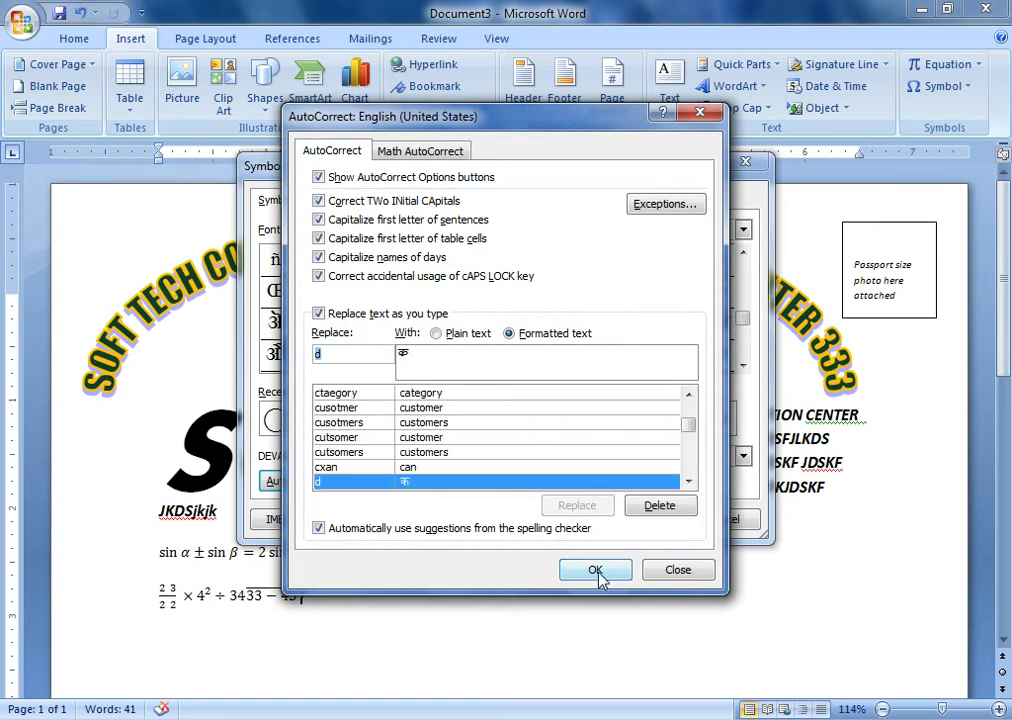
left_click(597, 570)
left_click(718, 514)
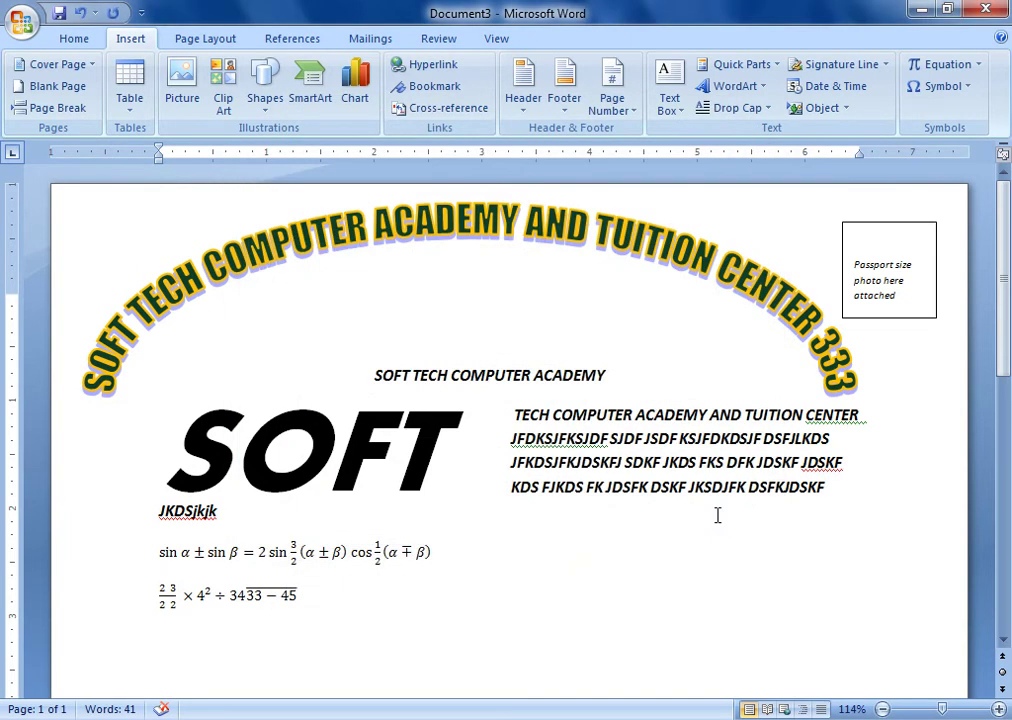
Step: Type d repeatedly after the equation so AutoCorrect yields ten क characters
type("d")
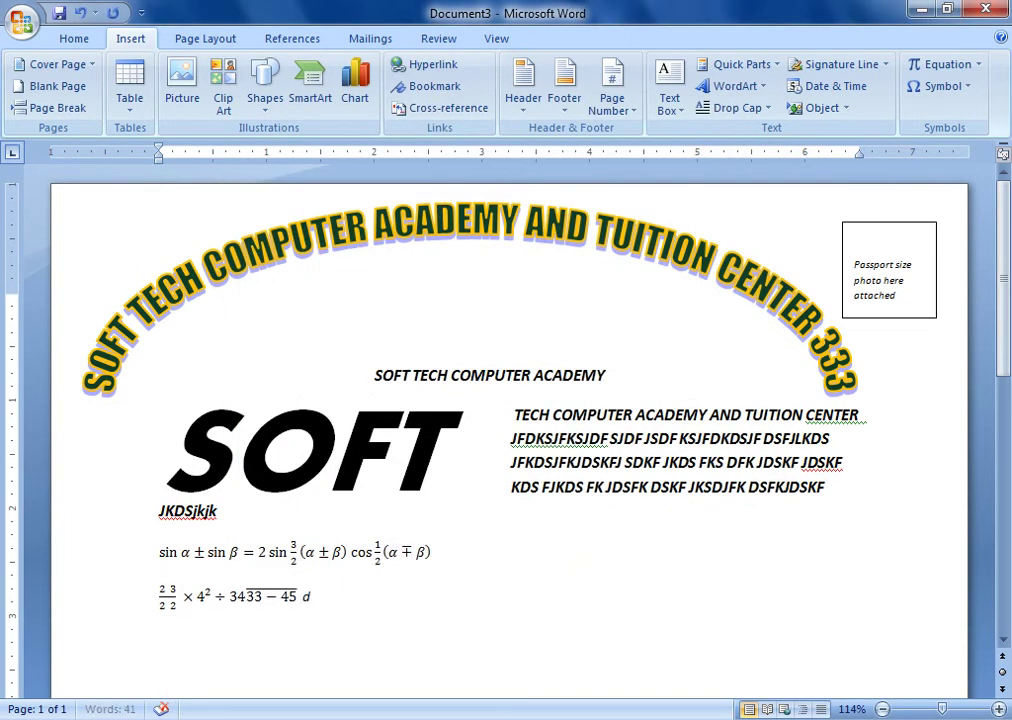
type("ककककक")
key("Delete")
left_click_drag(376, 598, 306, 600)
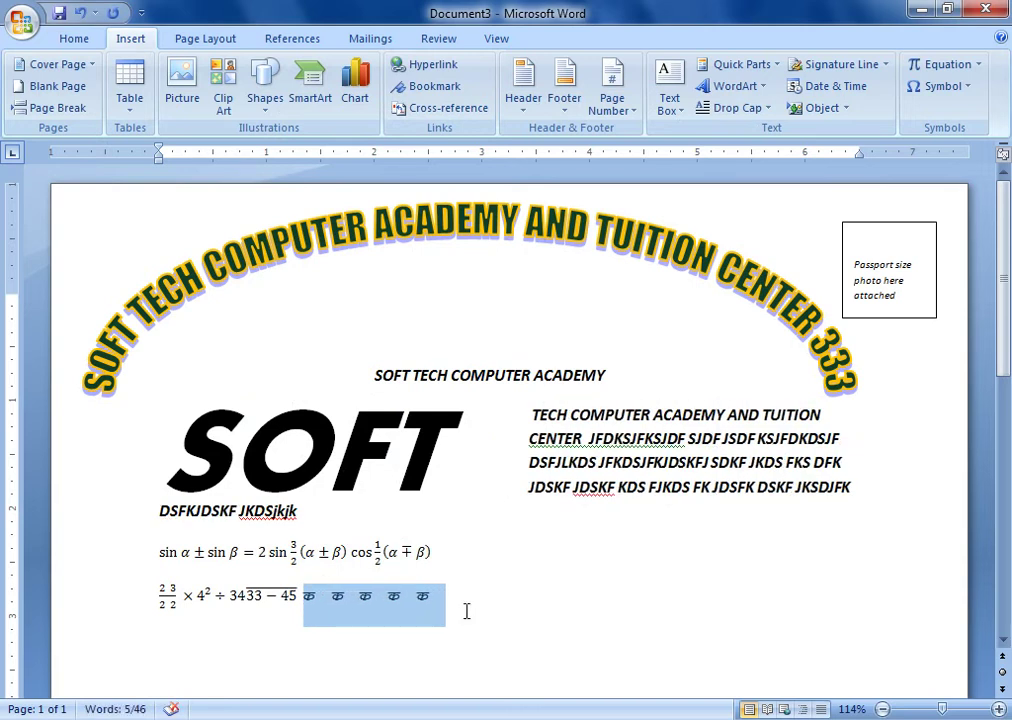
left_click(477, 605)
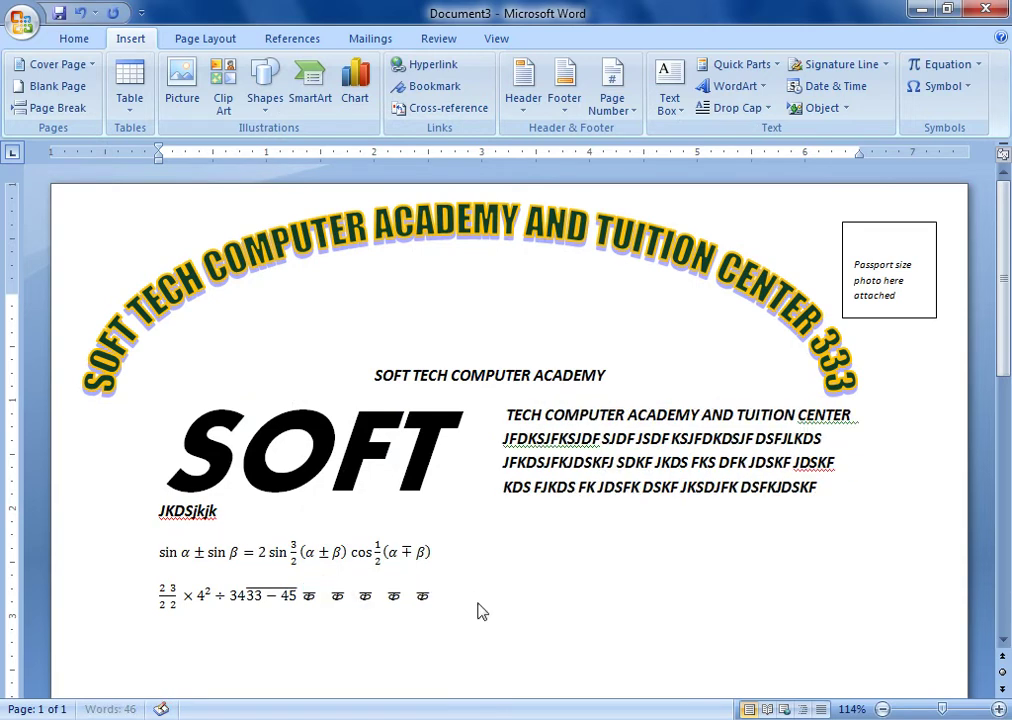
type("ddddd")
Step: Delete the d → क AutoCorrect entry from the Symbol chart and close the dialogs
left_click(969, 90)
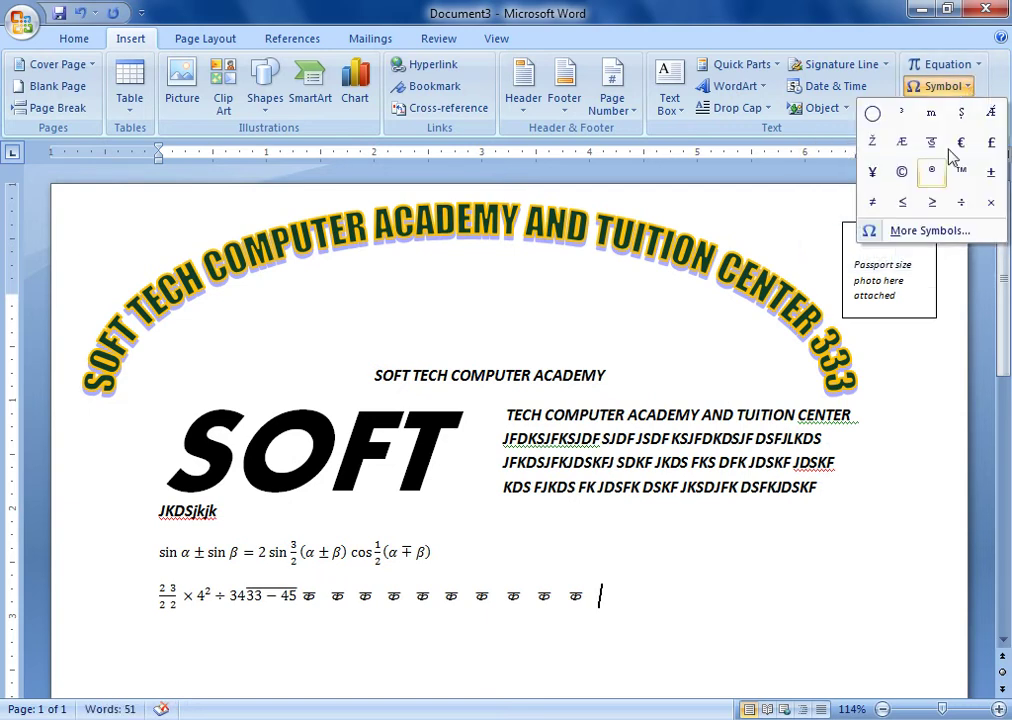
left_click(930, 232)
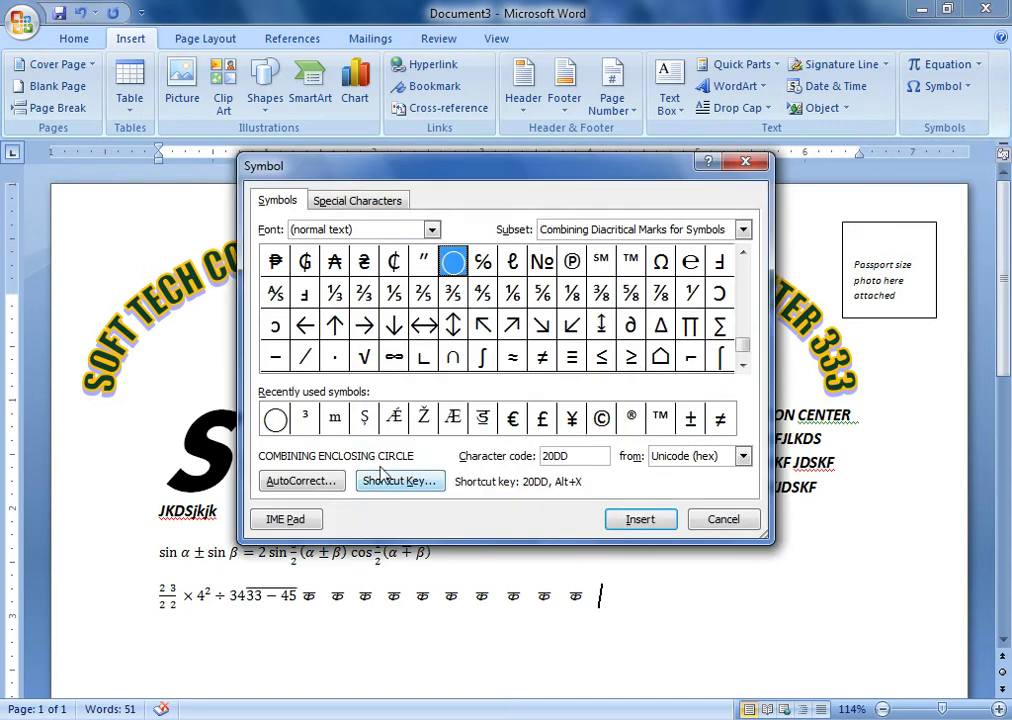
left_click(333, 550)
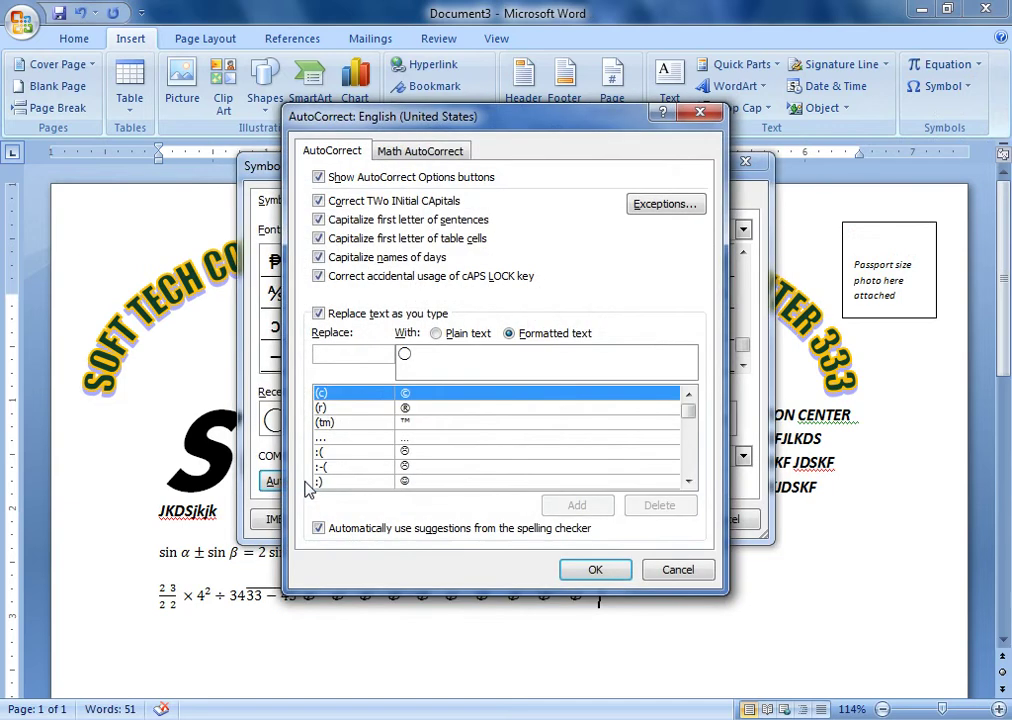
type("d")
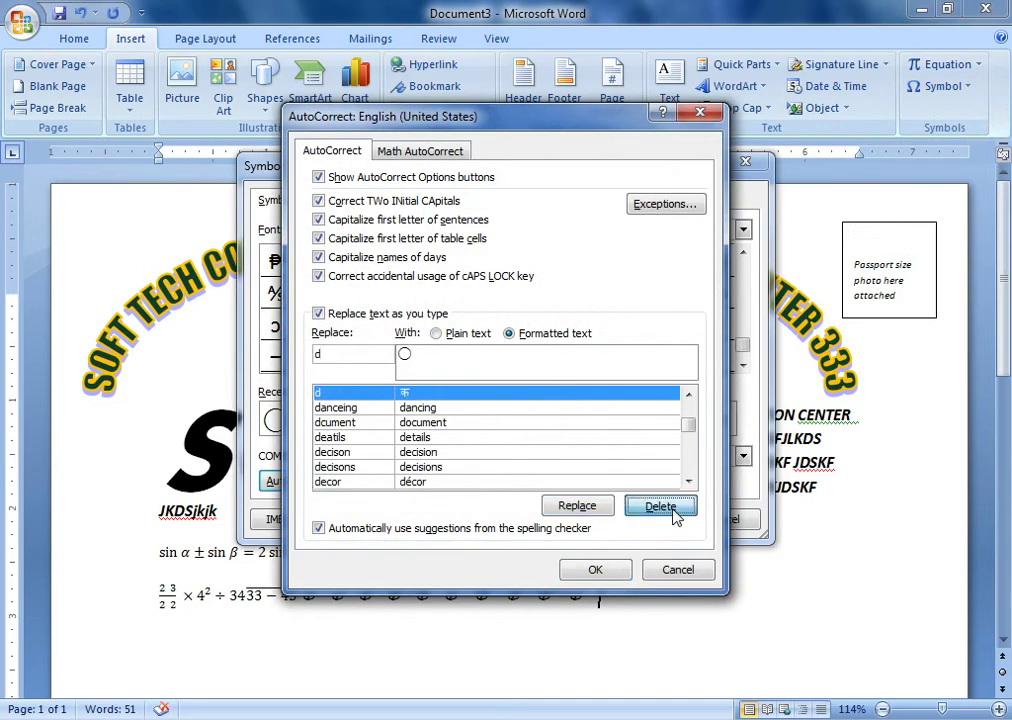
left_click(676, 512)
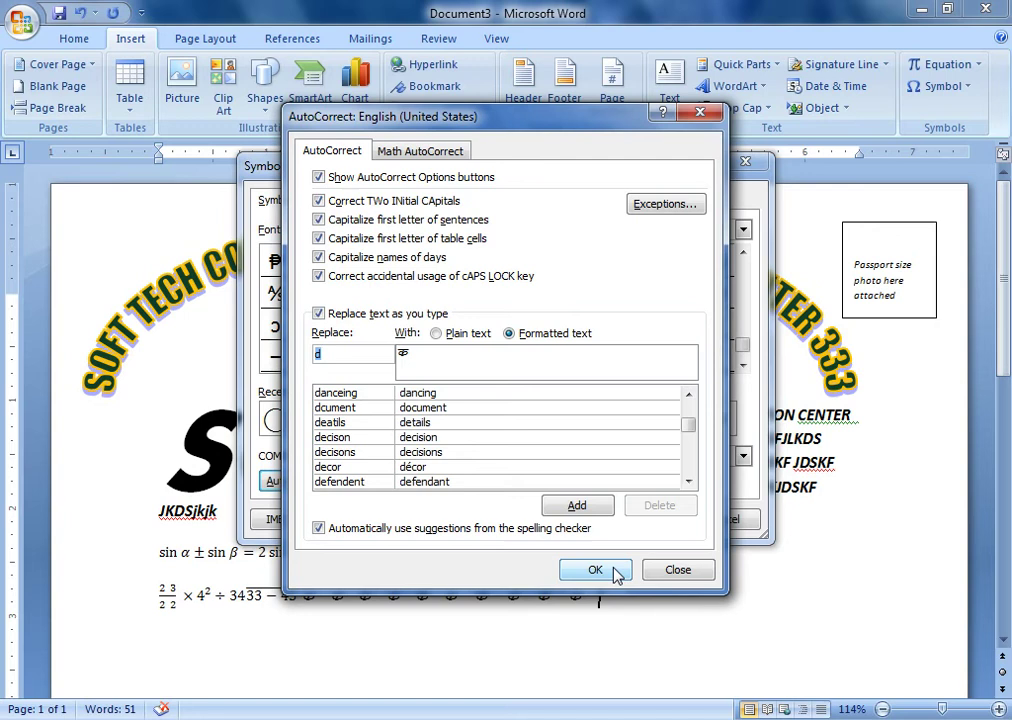
left_click(678, 570)
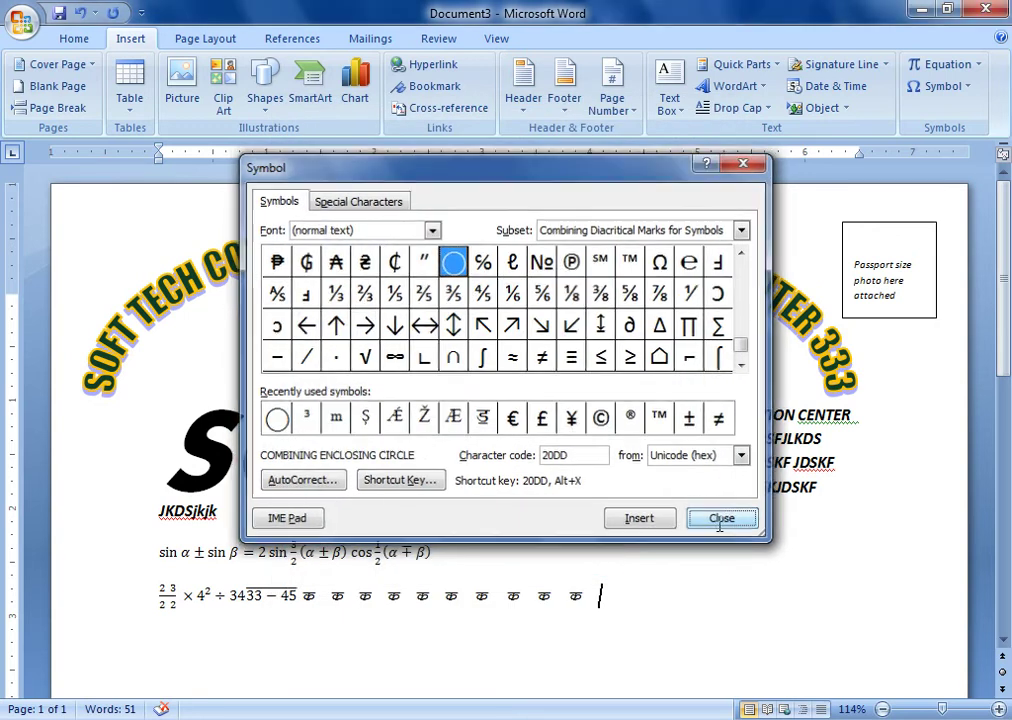
left_click(720, 528)
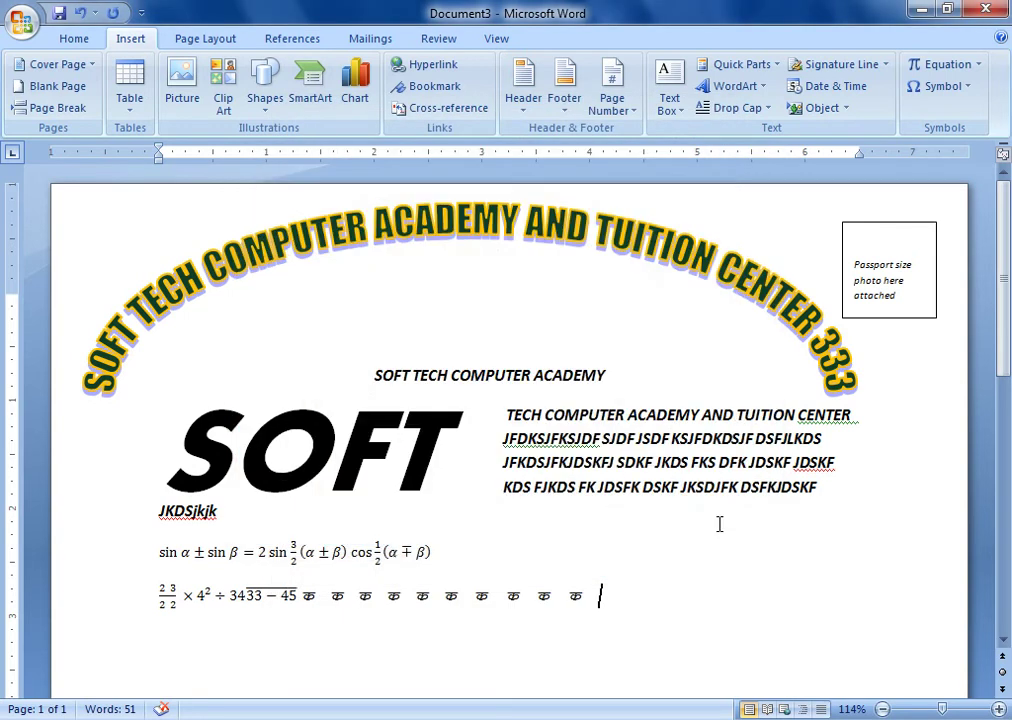
Step: Add a plain-text AutoCorrect entry replacing k with the labels 'name f name country cnic no'
left_click(969, 97)
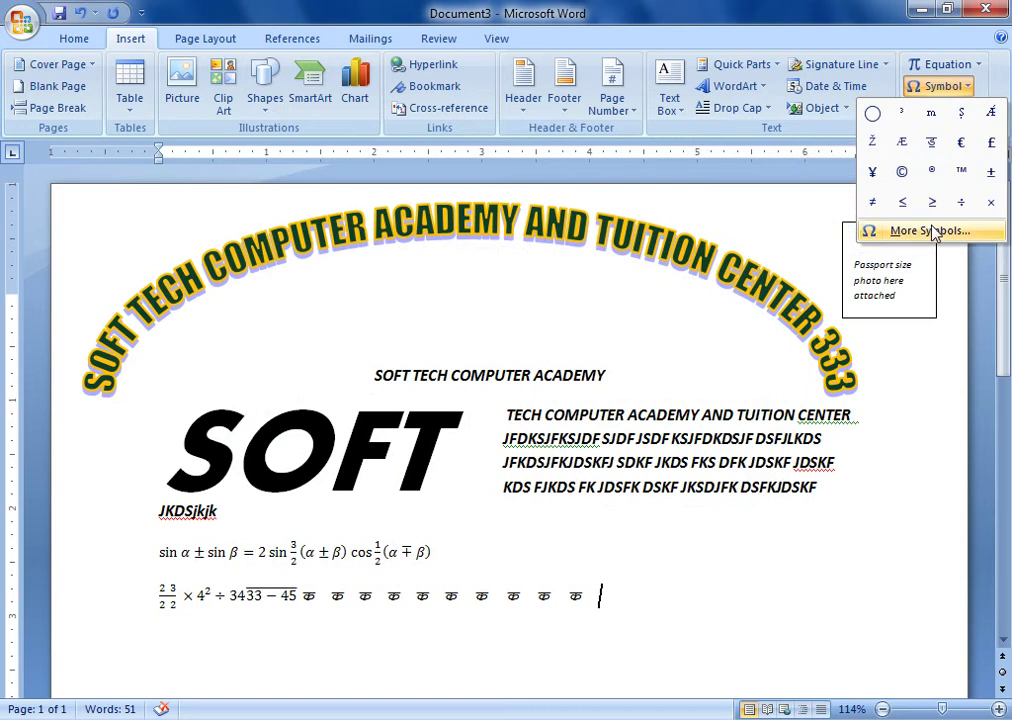
left_click(865, 228)
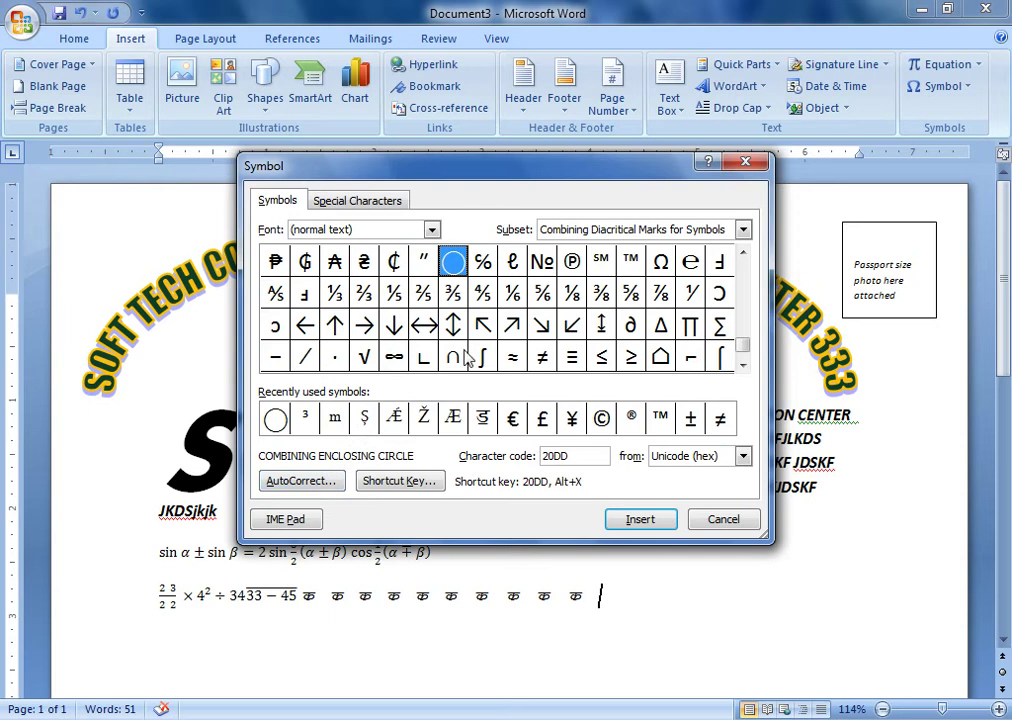
left_click(313, 483)
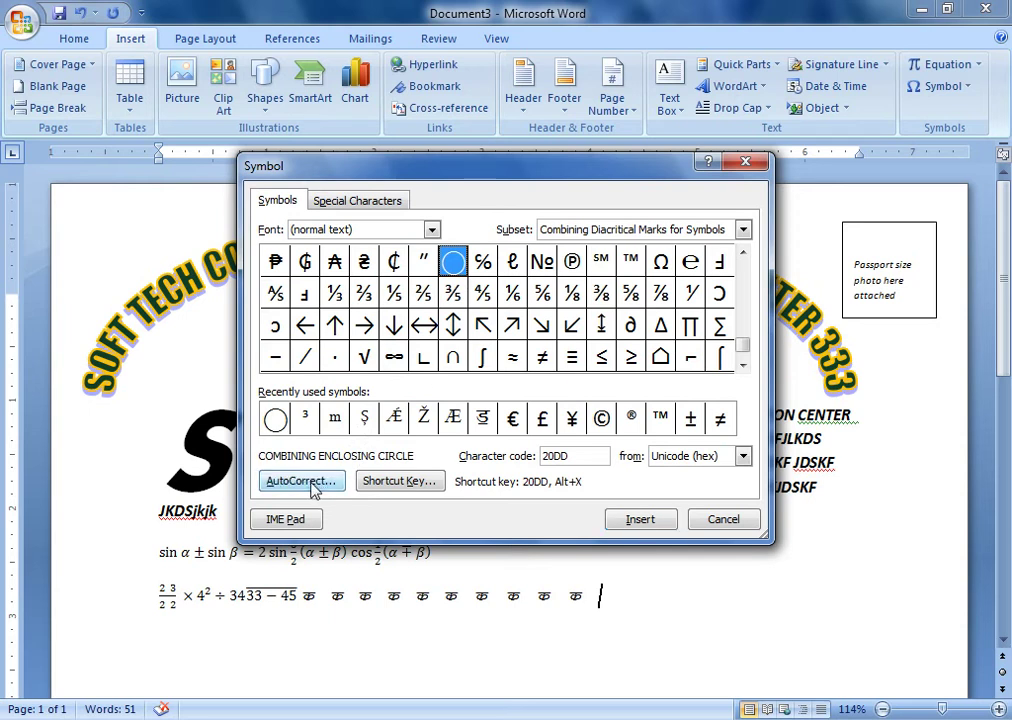
left_click(447, 337)
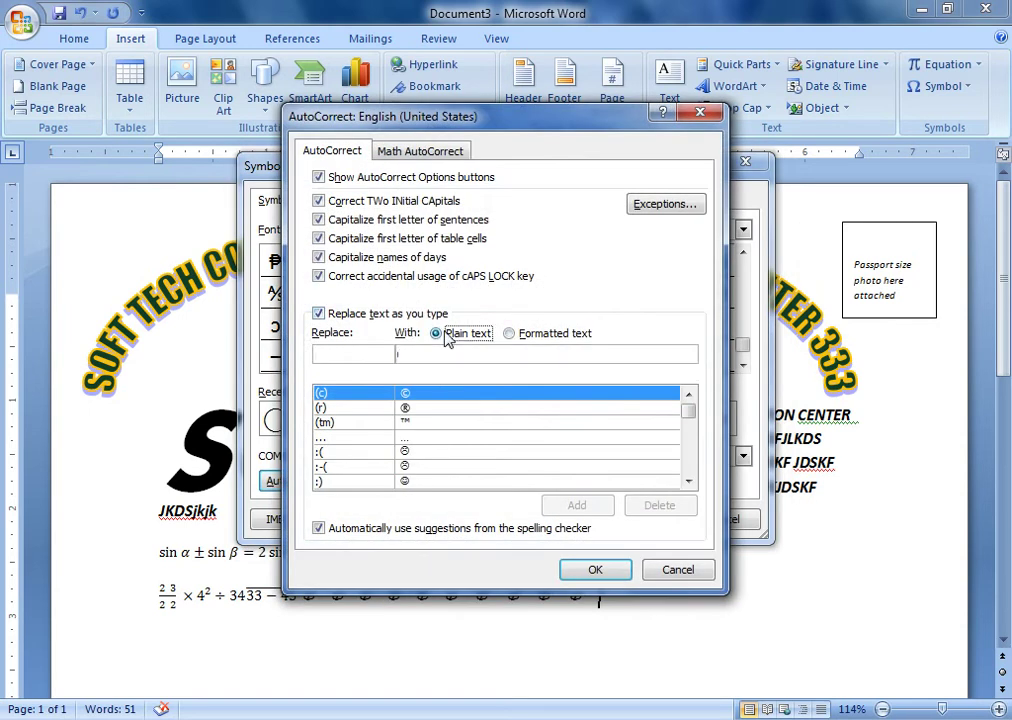
left_click(376, 357)
type("k")
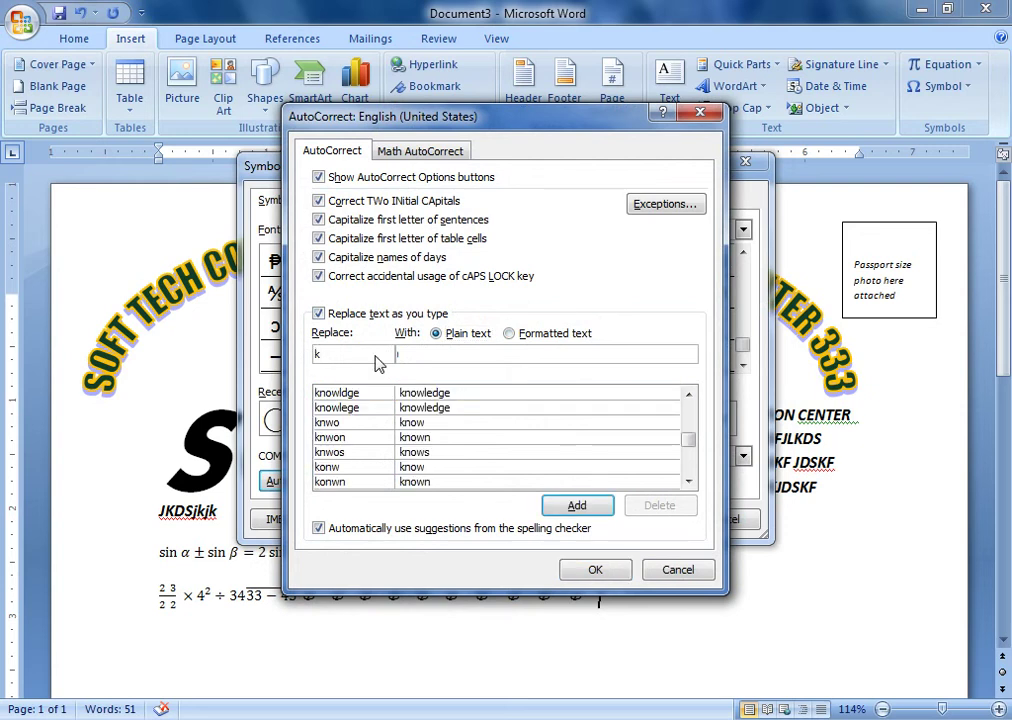
key("BackSpace")
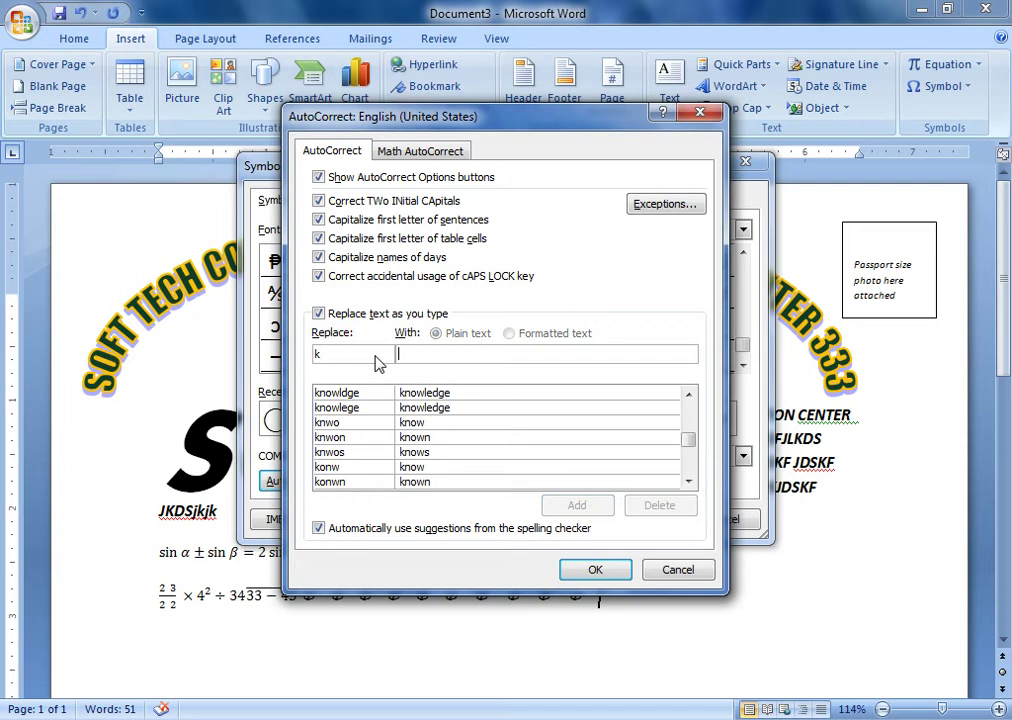
type("name")
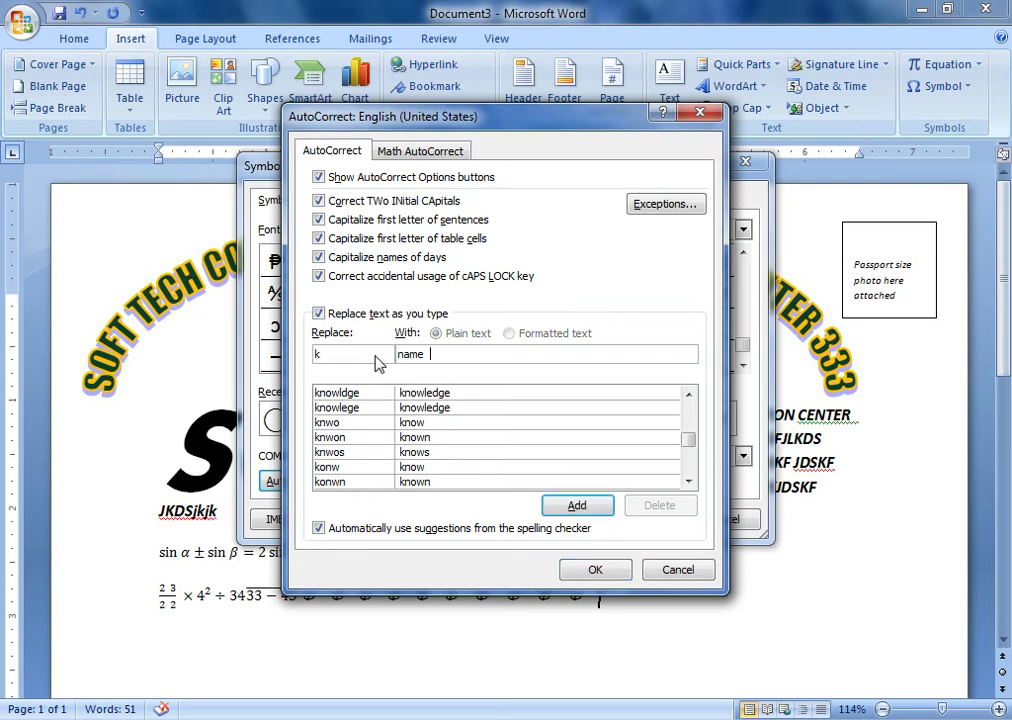
type("ame")
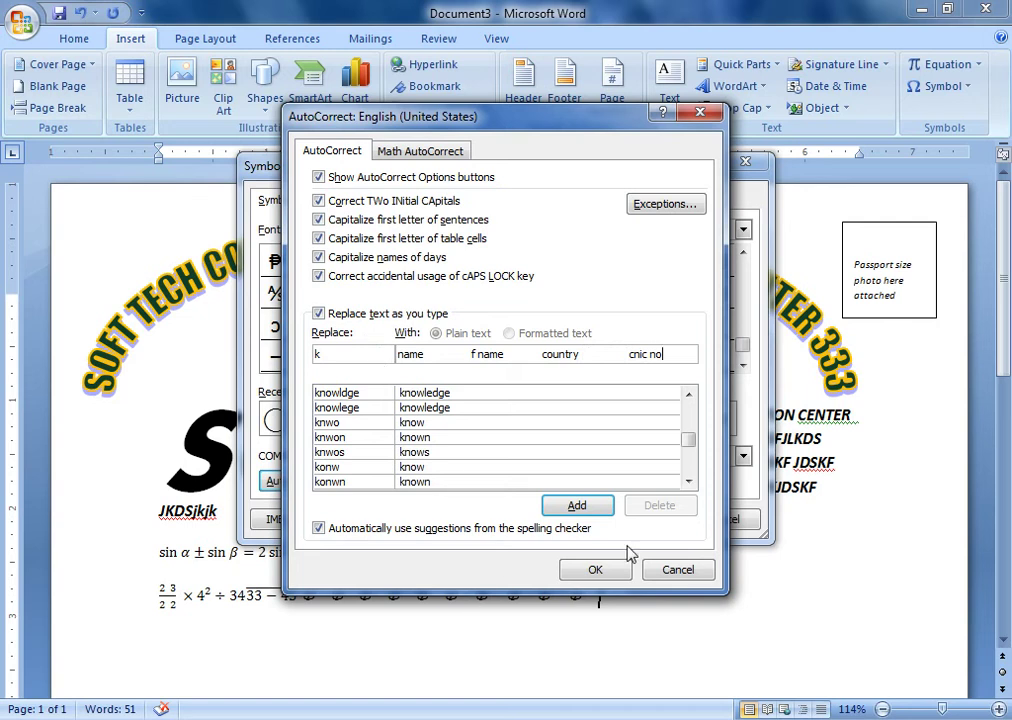
left_click(577, 505)
left_click(612, 568)
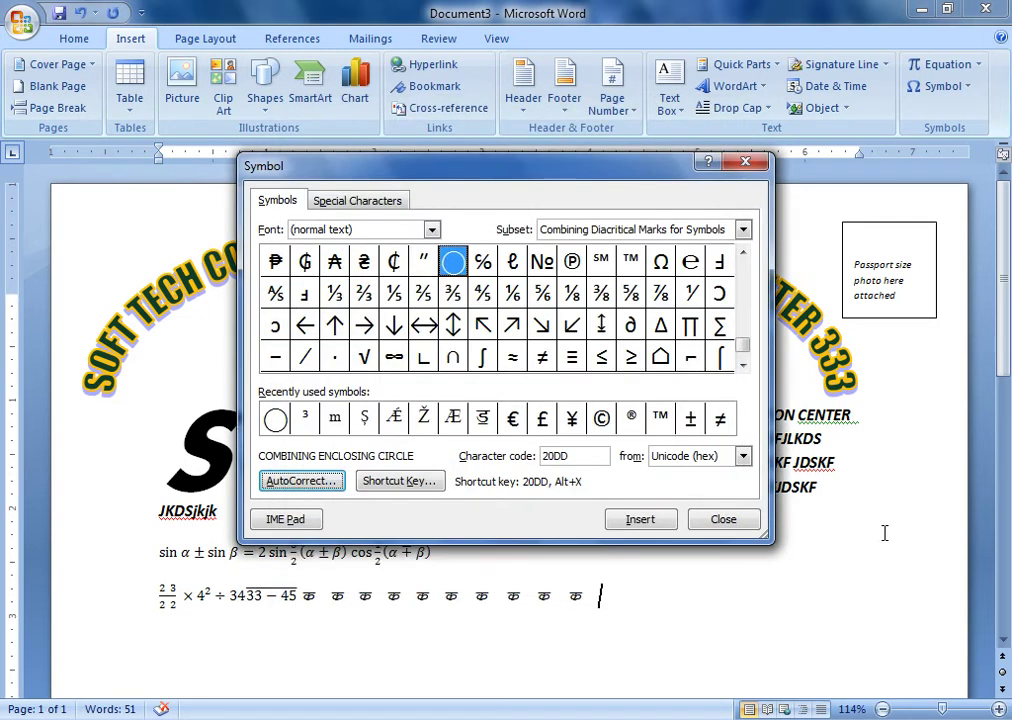
Step: Expand k into the Name, f name, country, cnic no labels and shrink the font to one line
left_click(703, 521)
scroll(1008, 405, "down", 3)
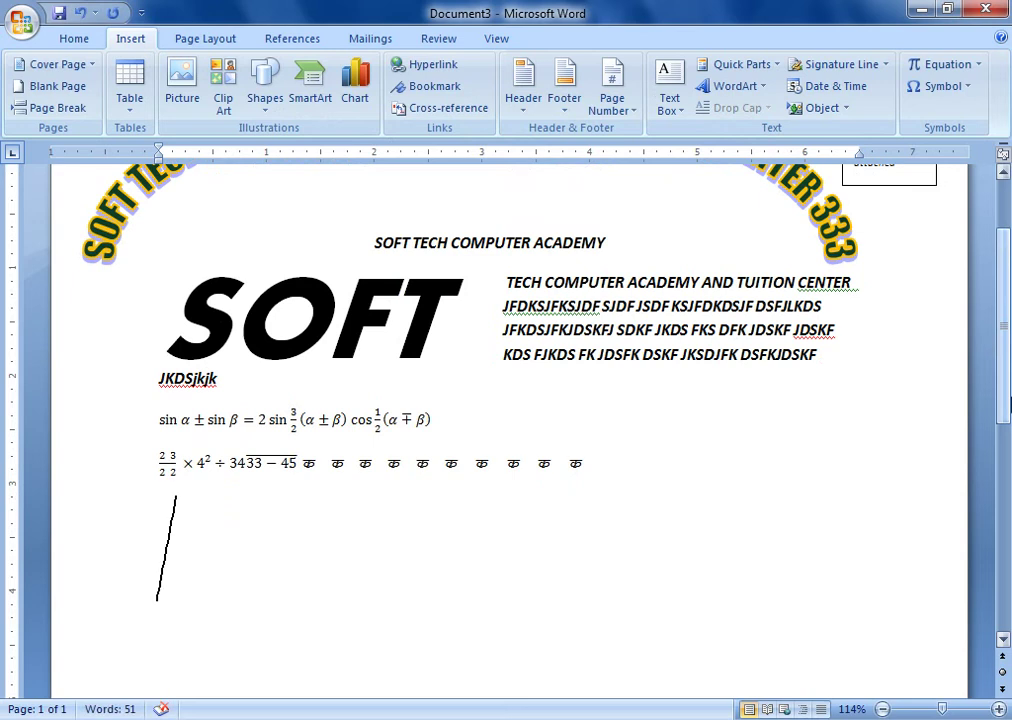
type("k")
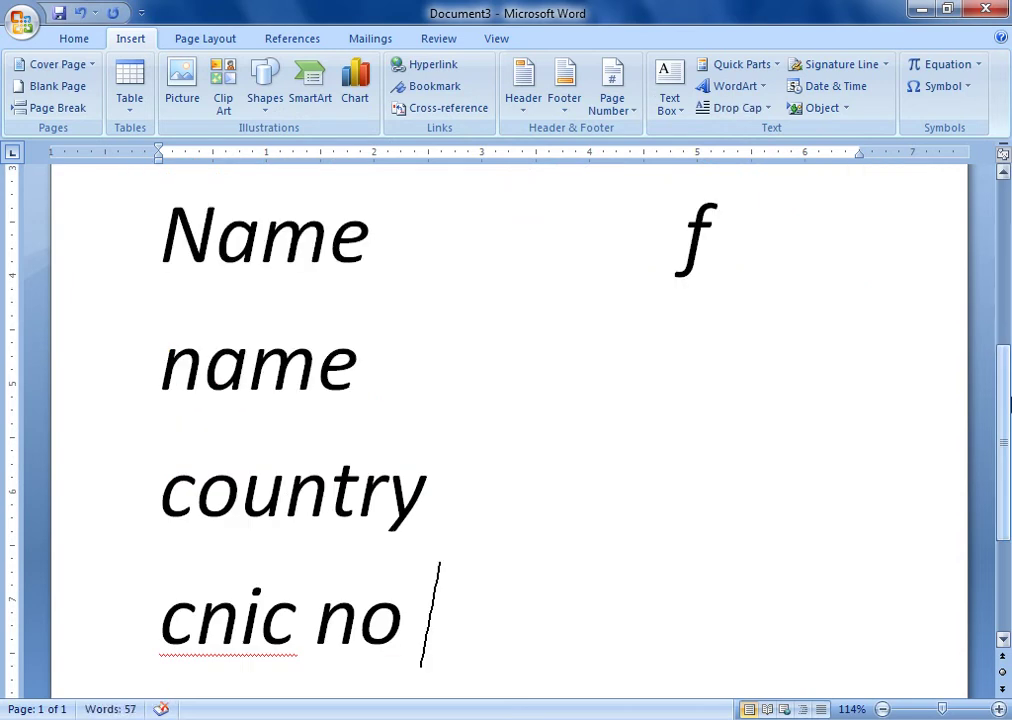
left_click_drag(450, 630, 191, 254)
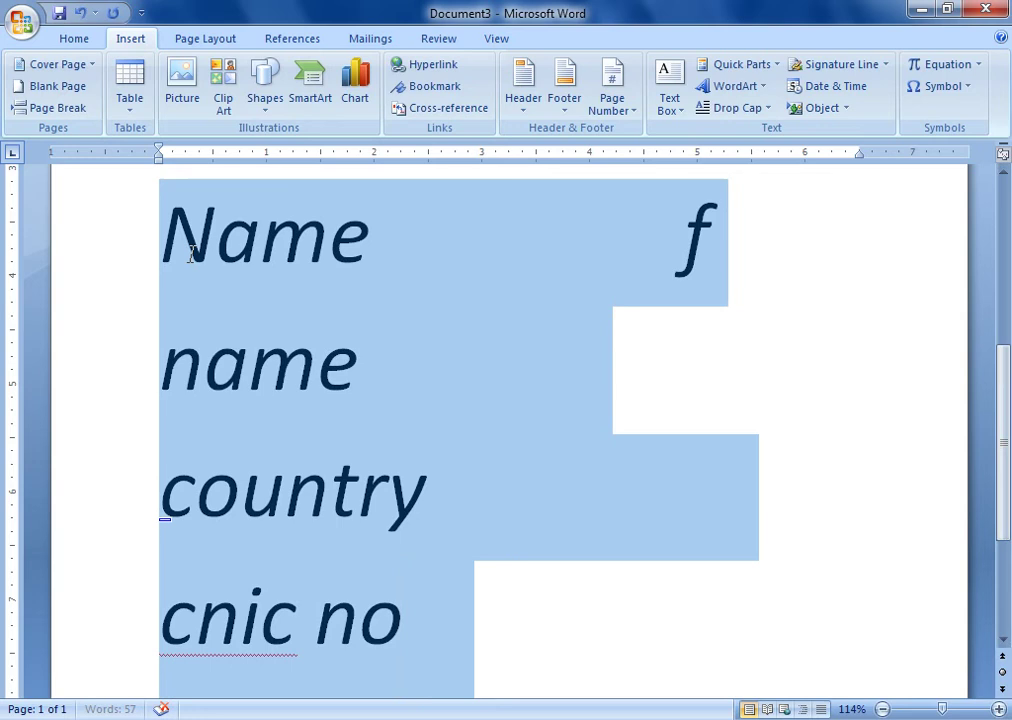
key("ctrl+bracketleft")
key("ctrl+bracketleft")
key("ctrl+bracketleft")
key("ctrl+bracketleft")
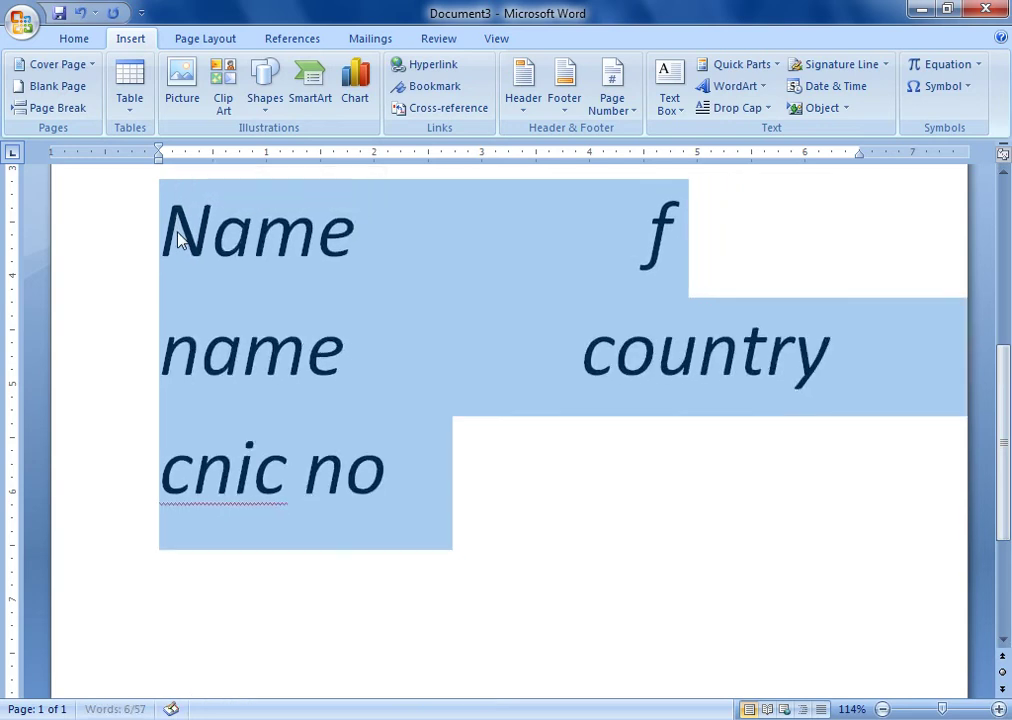
key("ctrl+bracketleft")
key("ctrl+bracketleft")
key("ctrl+bracketleft")
key("ctrl+bracketleft")
key("ctrl+bracketleft")
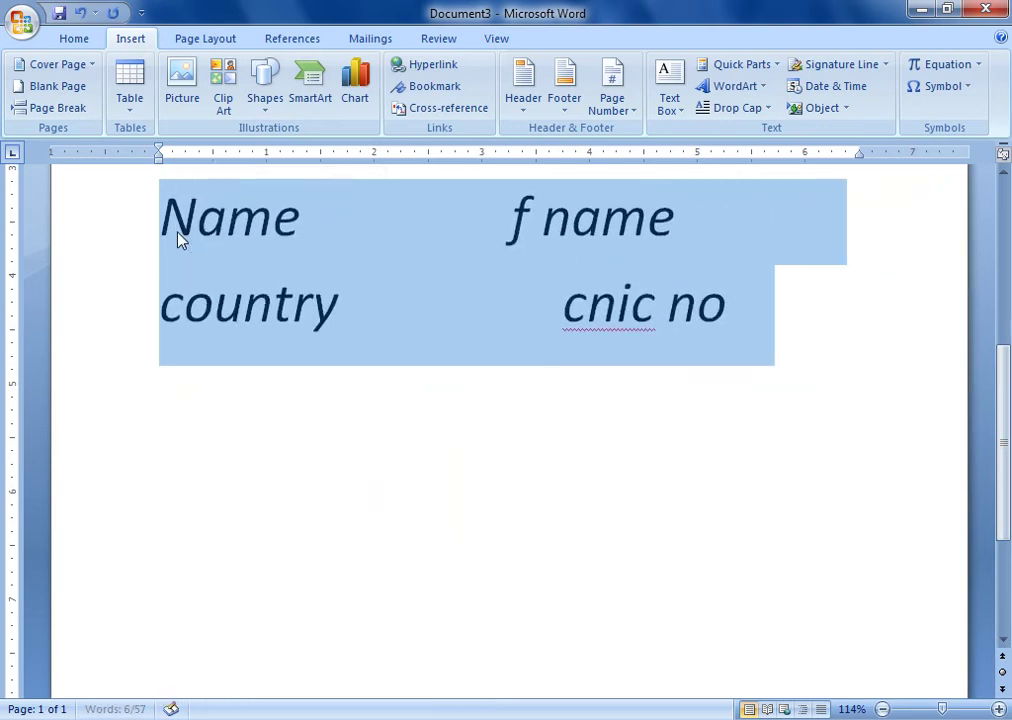
key("ctrl+bracketleft")
key("ctrl+bracketleft")
key("ctrl+bracketleft")
key("ctrl+bracketleft")
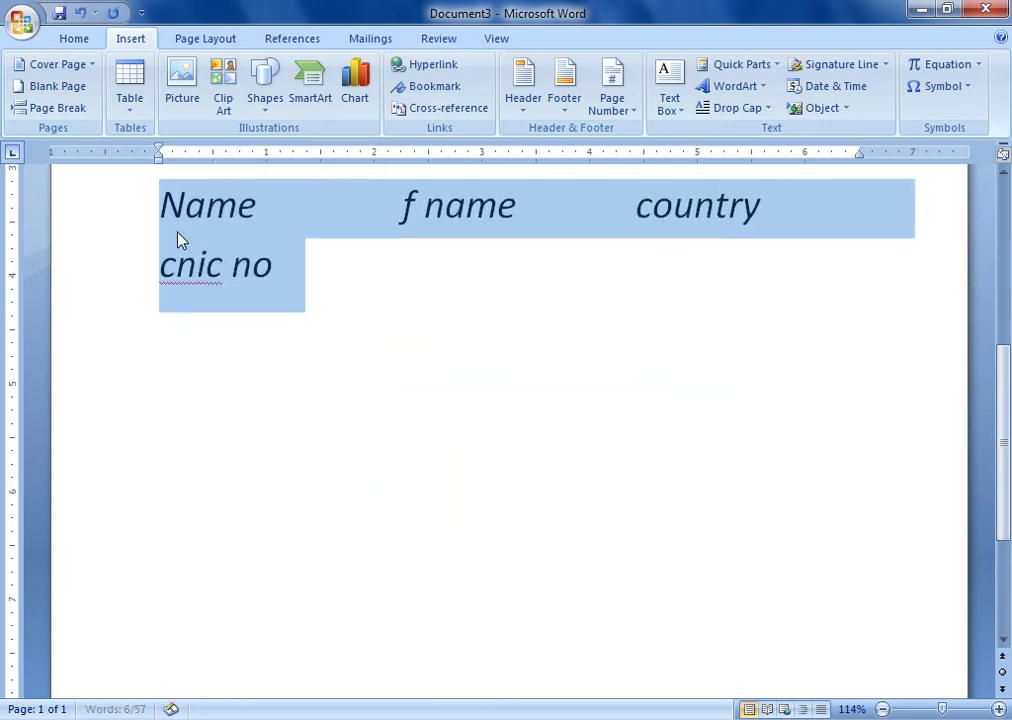
key("ctrl+bracketleft")
key("ctrl+bracketleft")
key("ctrl+bracketleft")
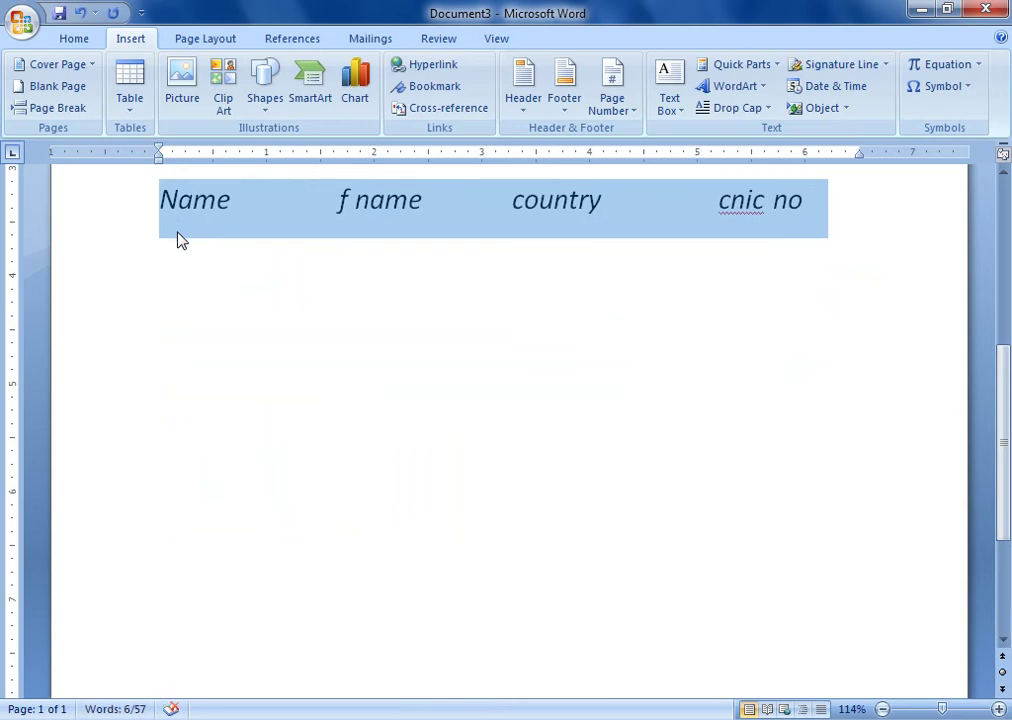
Step: Repeat the same one-line label row on a new line below
left_click(834, 215)
key("Return")
type("k")
key("BackSpace")
key("ctrl+v")
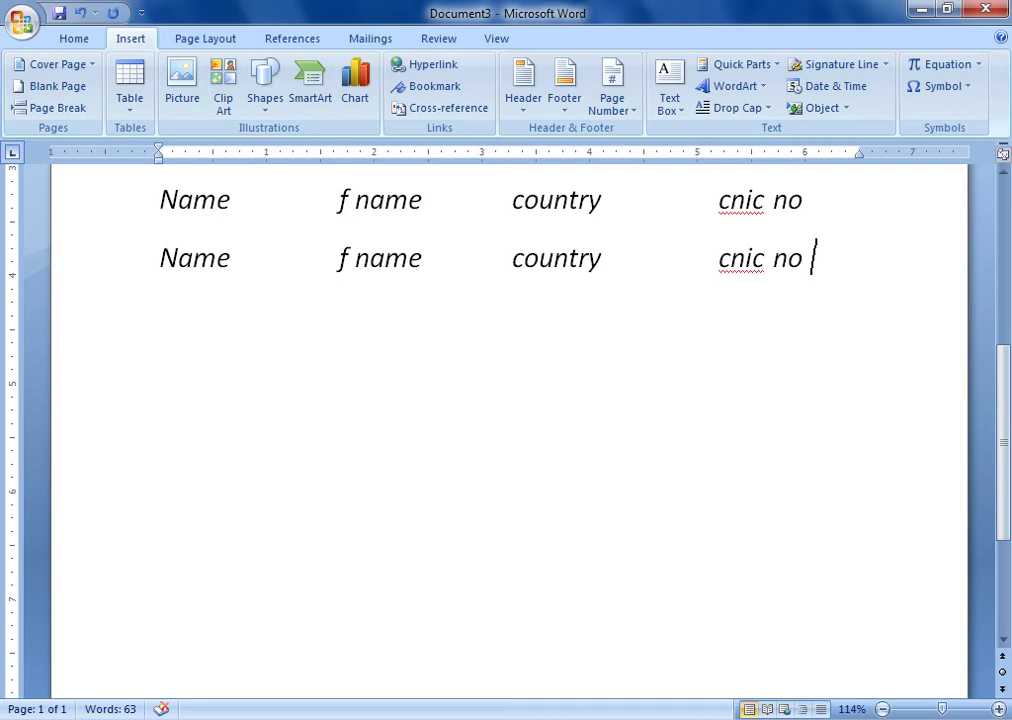
left_click(964, 89)
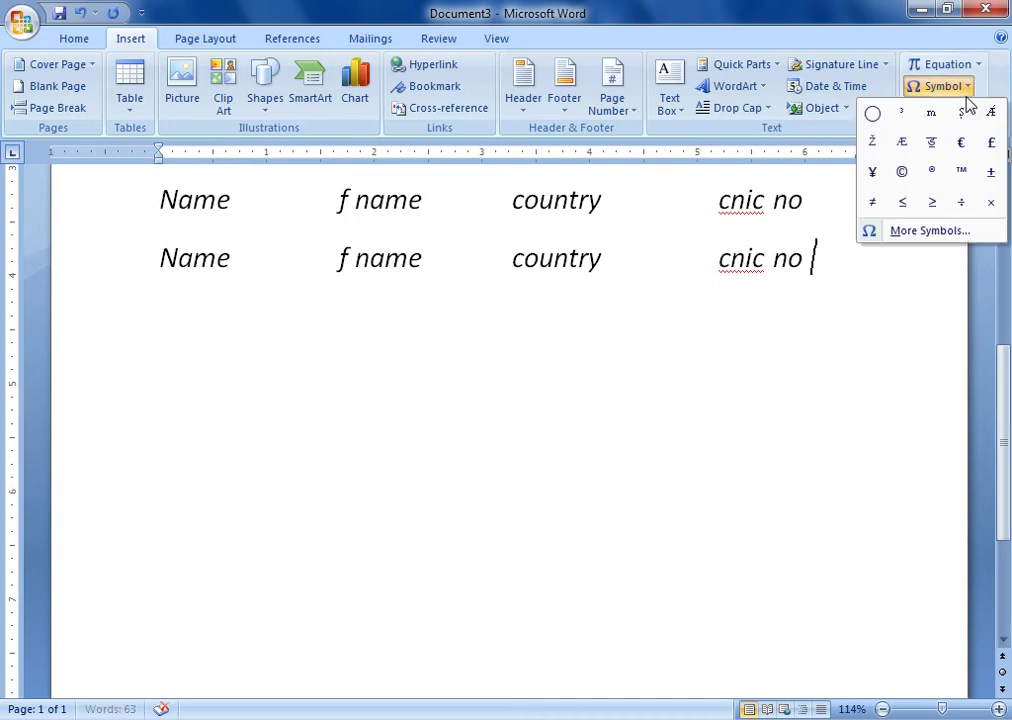
Step: Delete the k AutoCorrect entry and close the AutoCorrect and Symbol dialogs
left_click(930, 238)
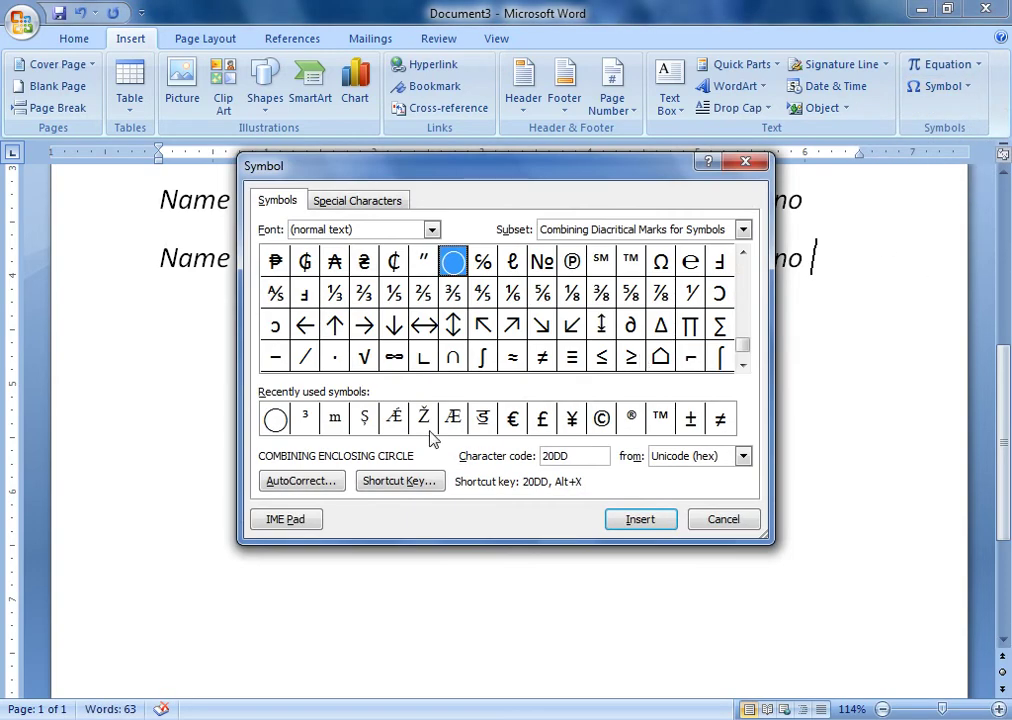
left_click(336, 482)
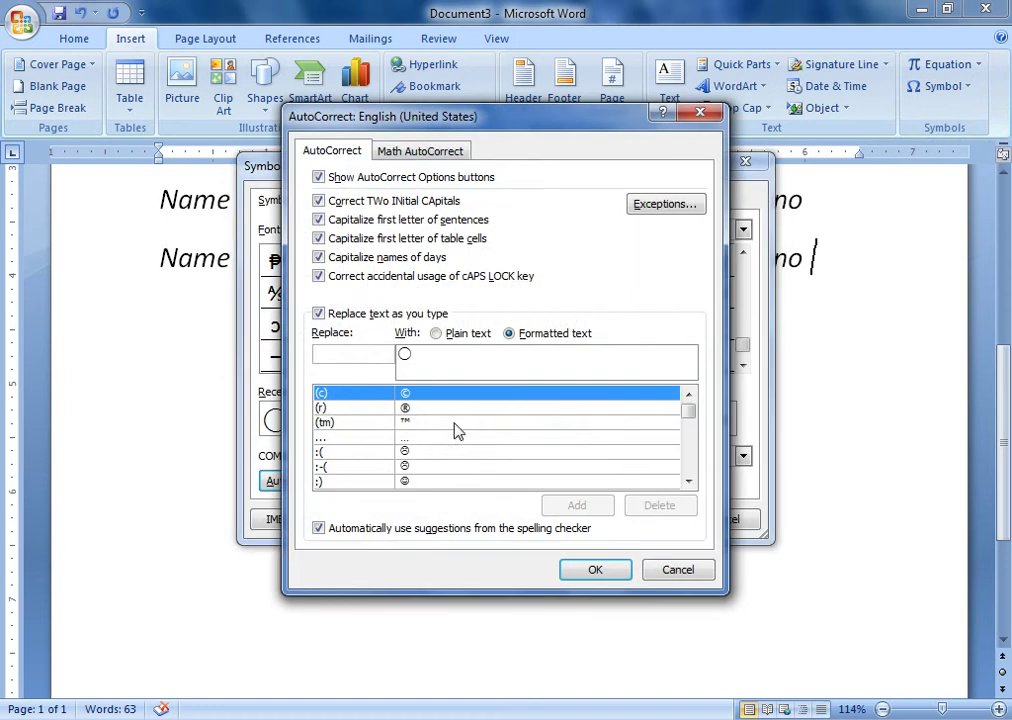
left_click(436, 333)
left_click(383, 354)
type("k")
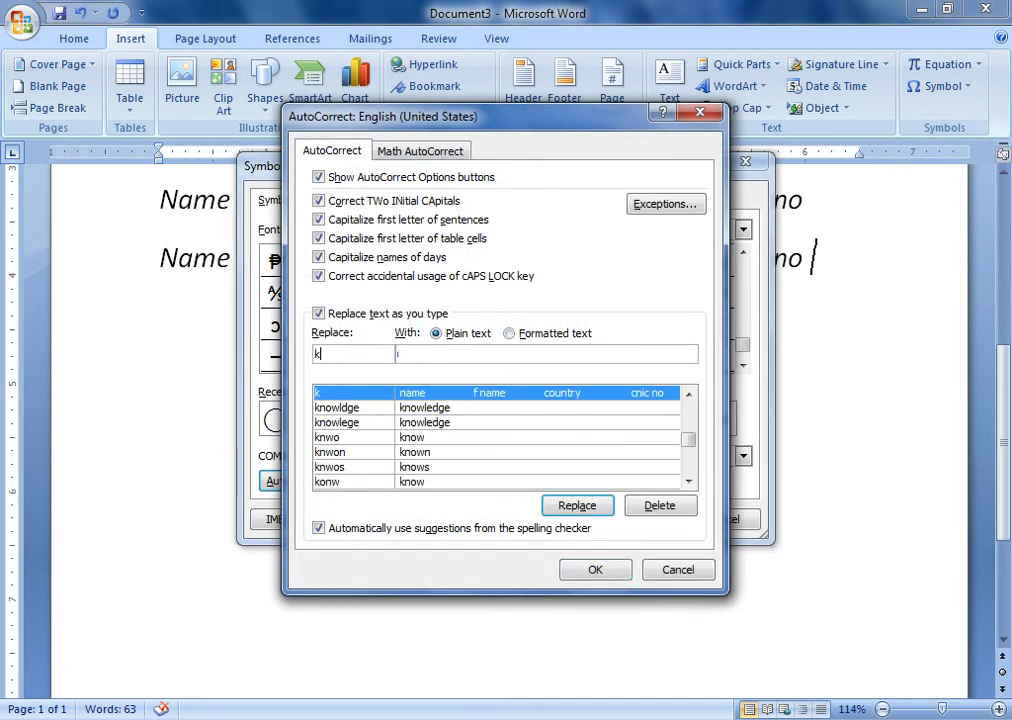
left_click(659, 505)
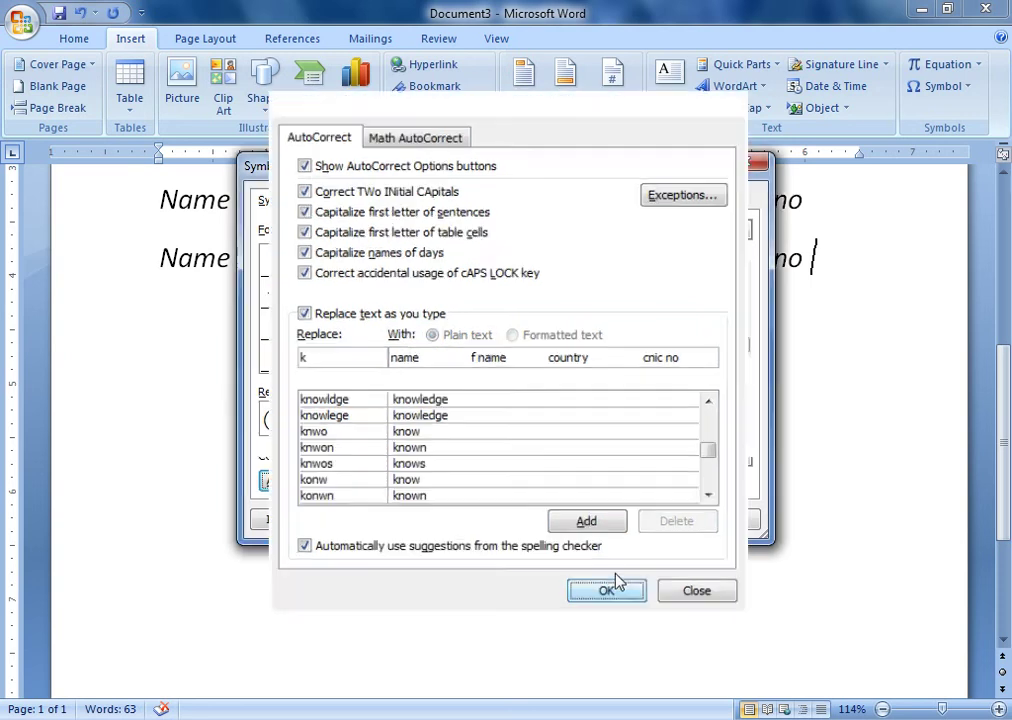
left_click(612, 574)
left_click(720, 522)
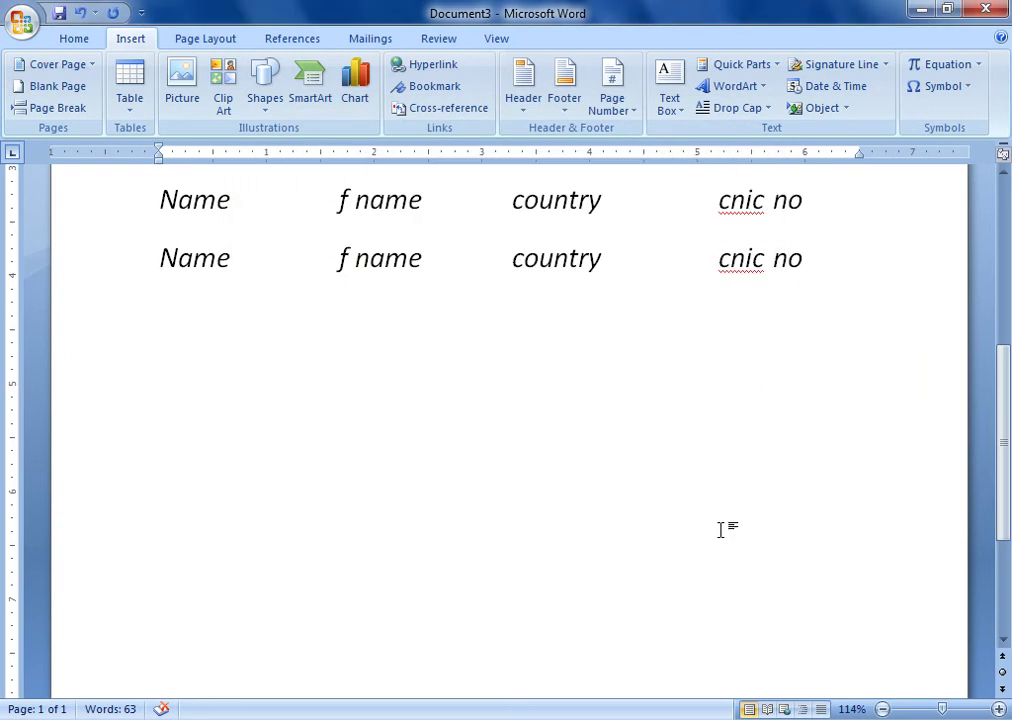
Step: Add a plain-text AutoCorrect entry expanding s into the 'soft tech computer academy … woodcutter was' sentence
left_click(962, 88)
left_click(925, 231)
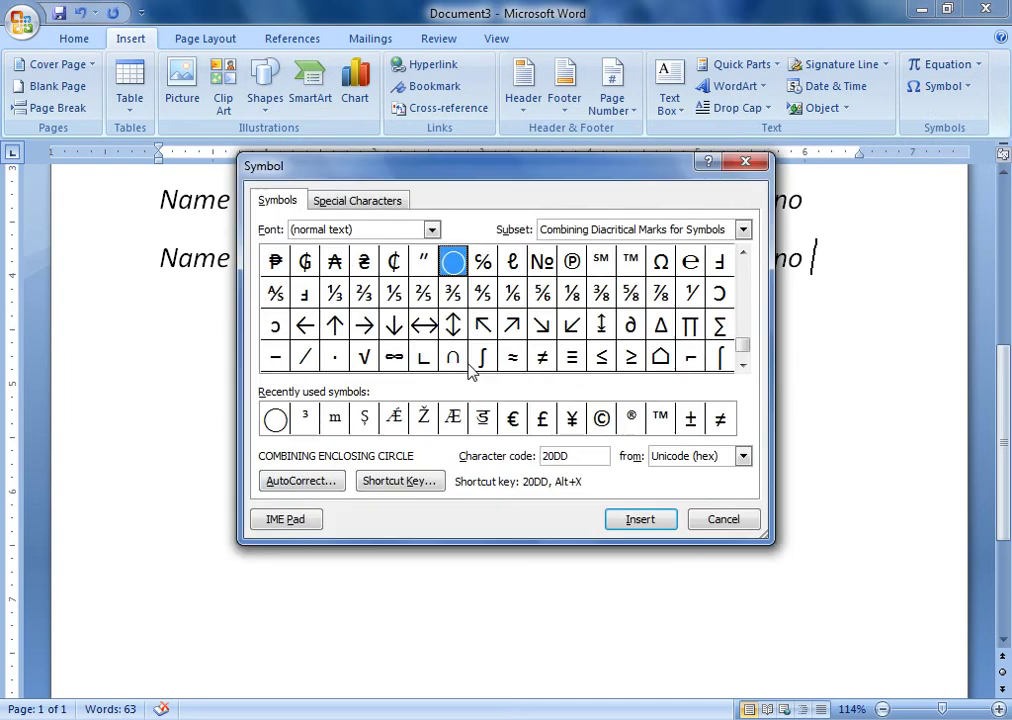
left_click(312, 481)
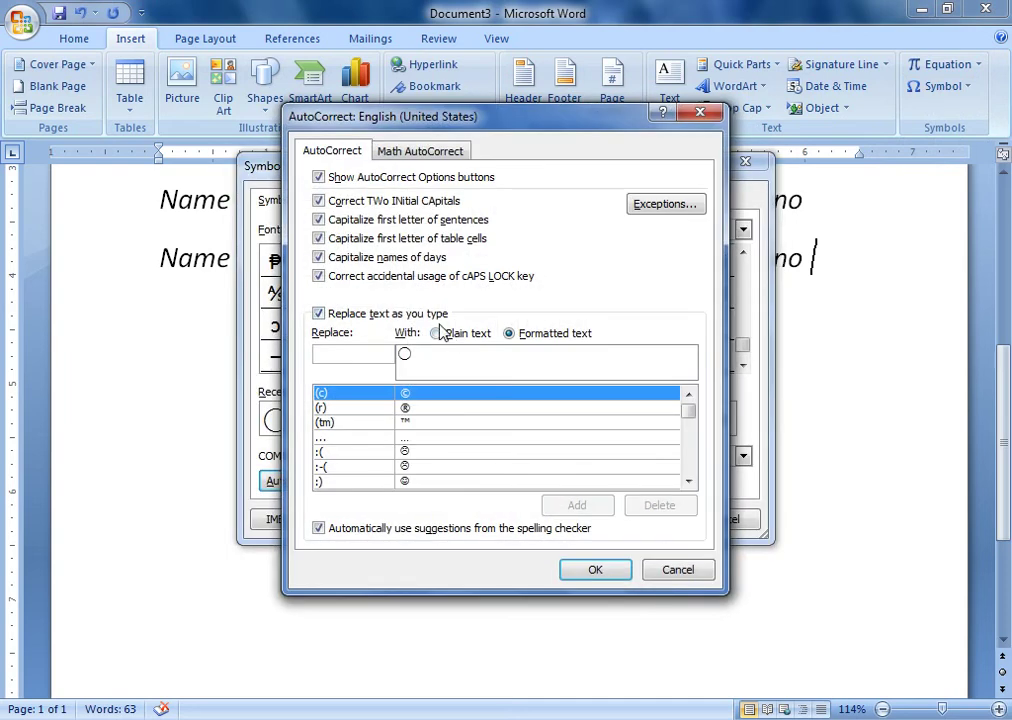
left_click(437, 333)
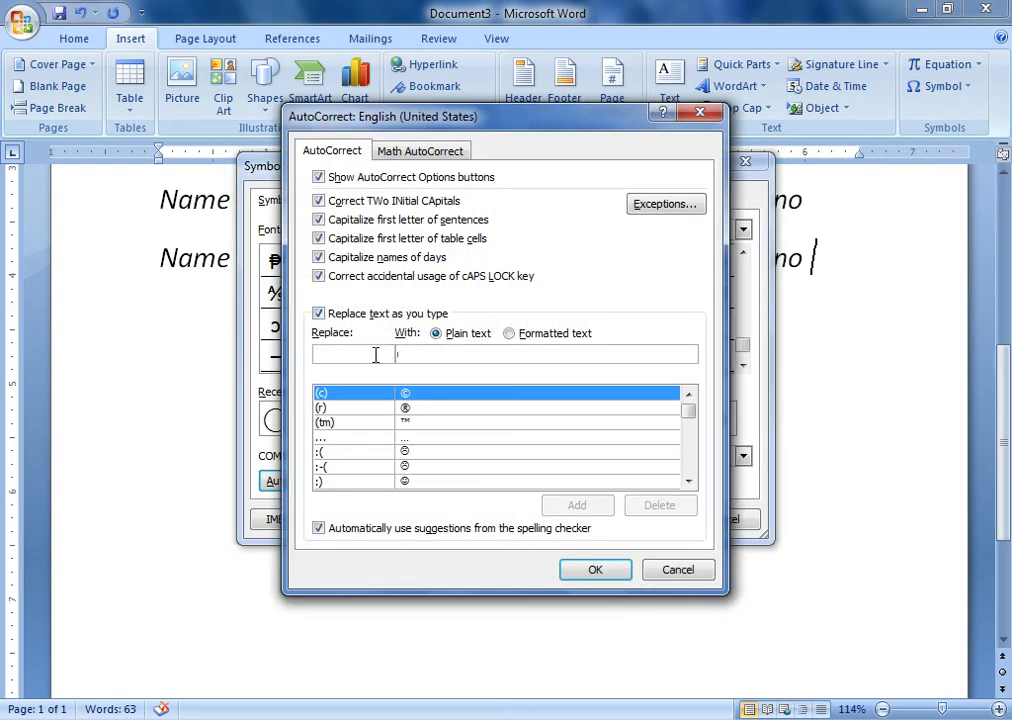
type("s")
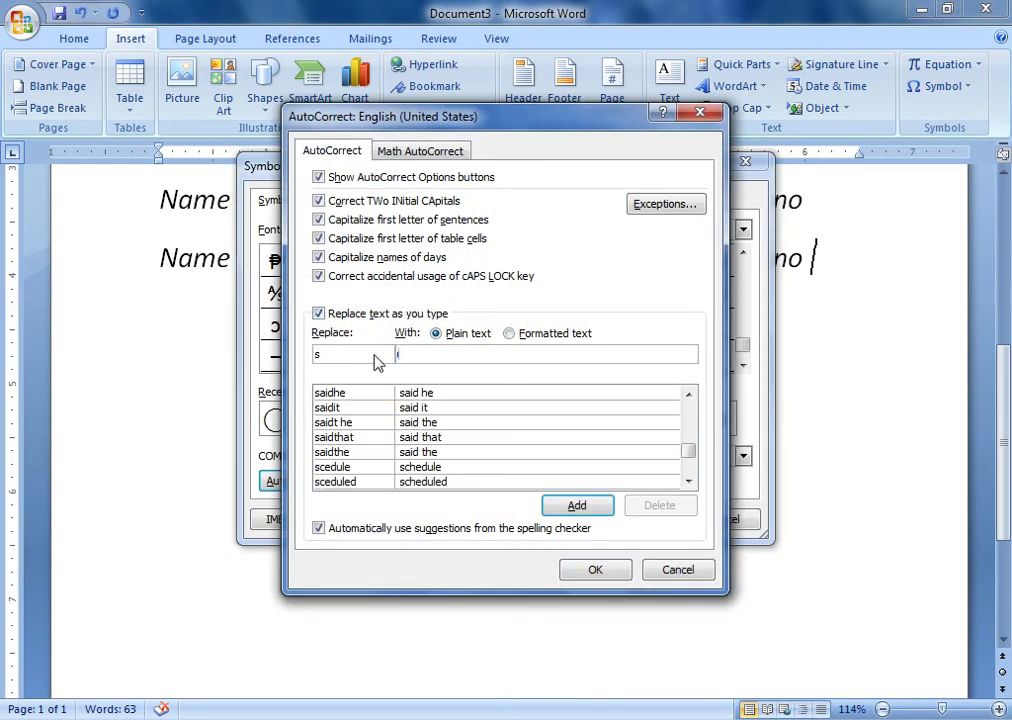
key("BackSpace")
type("so")
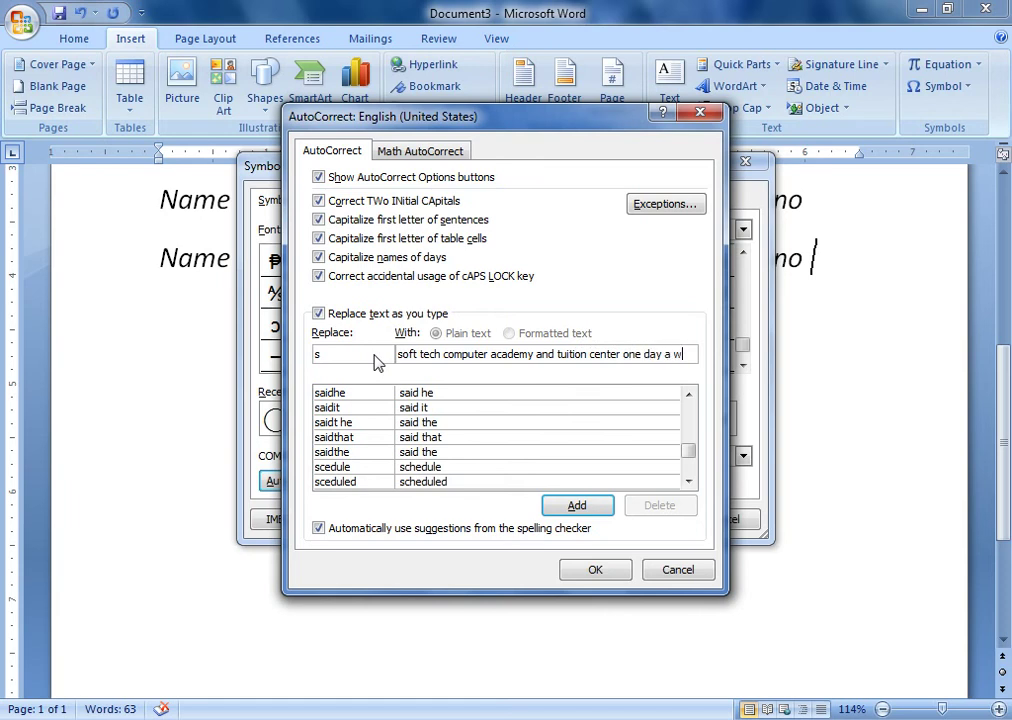
type("ooecuttwer")
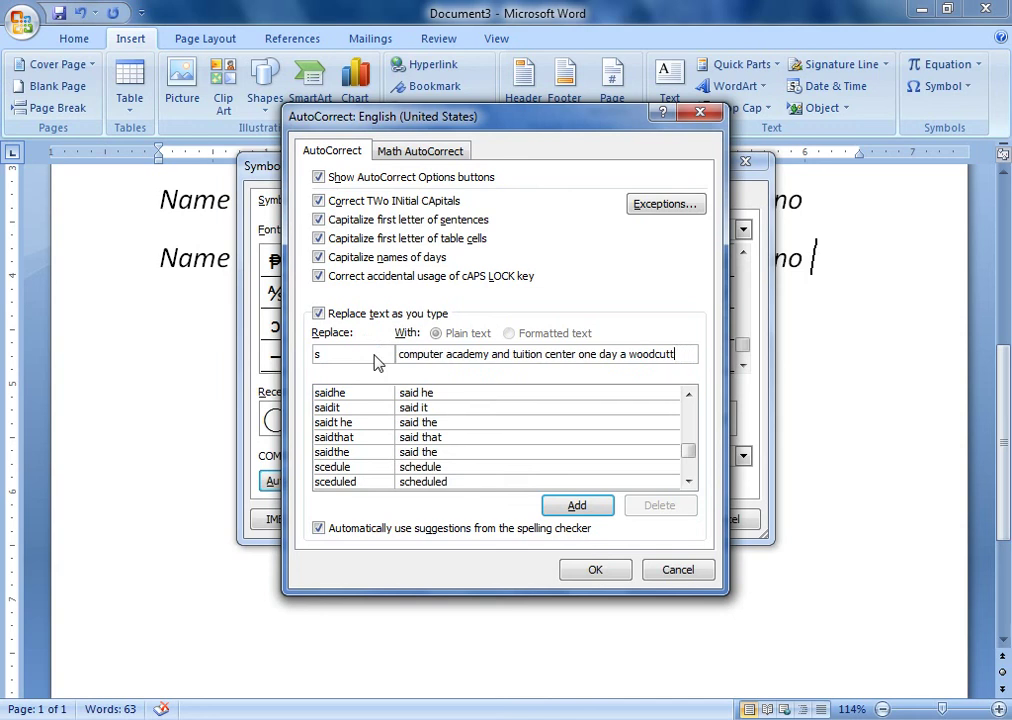
type("was")
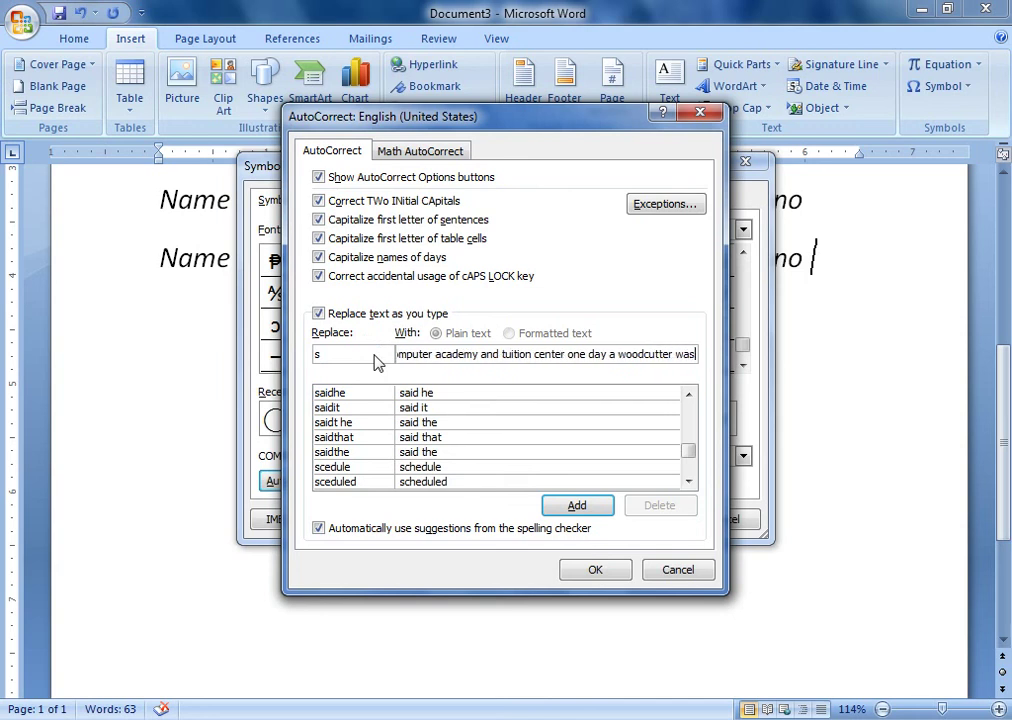
left_click(597, 505)
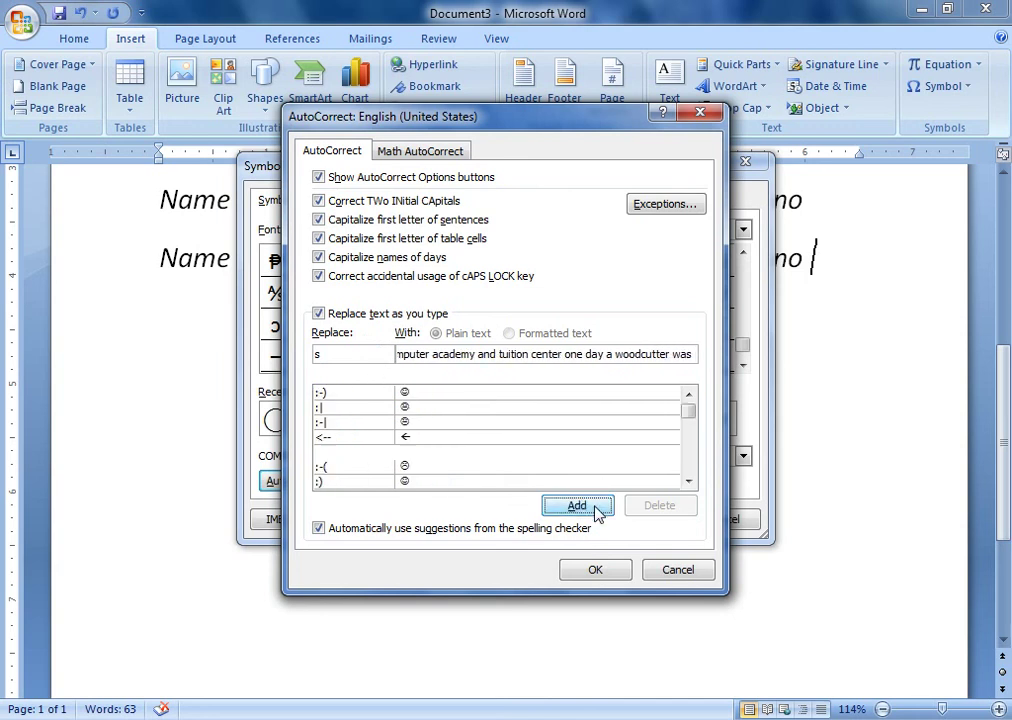
left_click(596, 569)
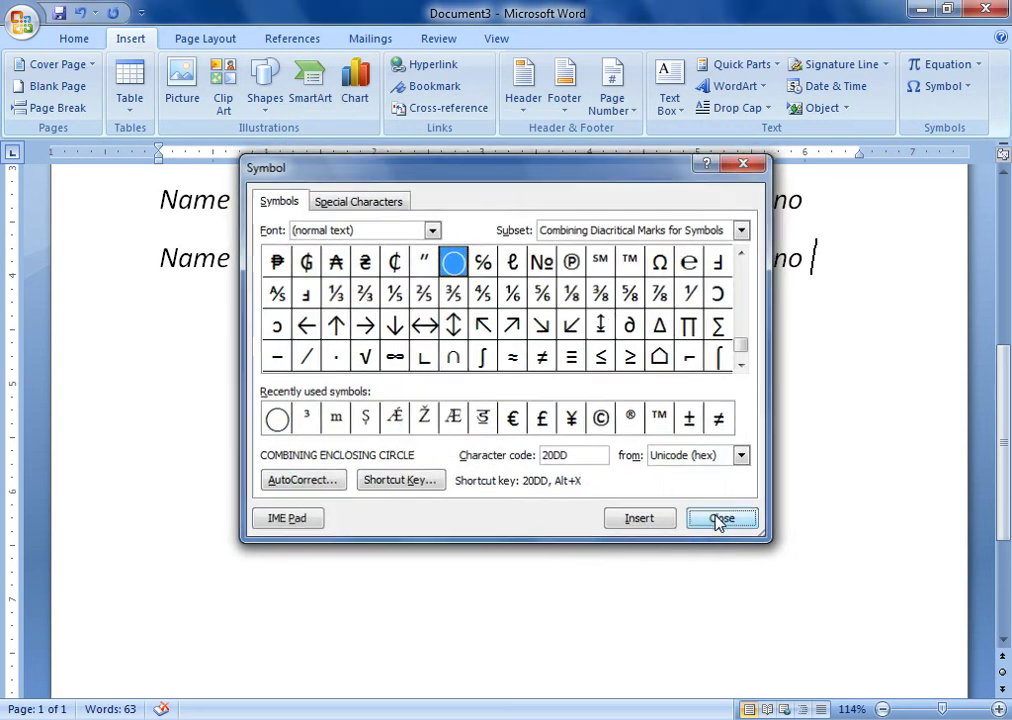
left_click(720, 519)
Step: Expand s twice into the soft tech computer academy sentence, then bring up the More Symbols chart
type("s  soft tech computer academy and tuition")
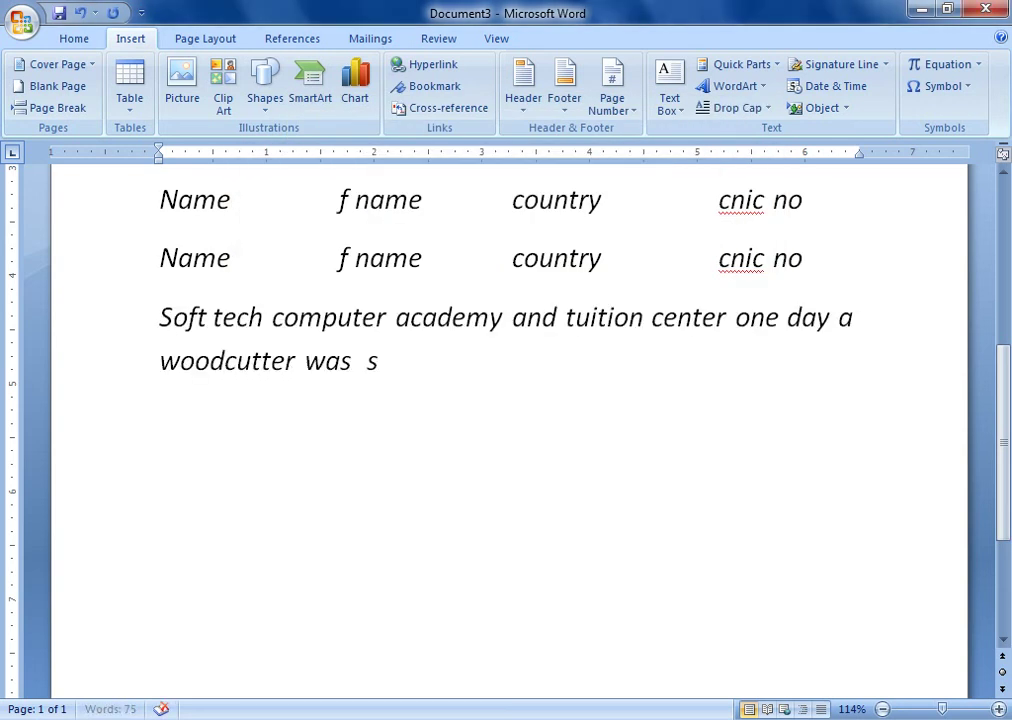
left_click(968, 90)
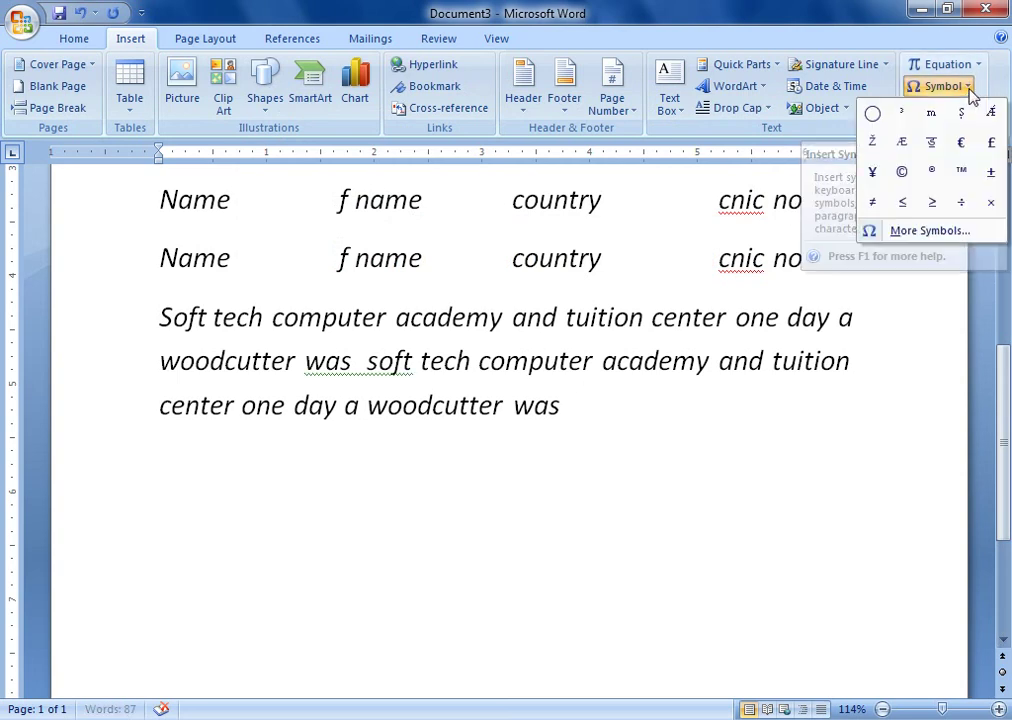
left_click(935, 232)
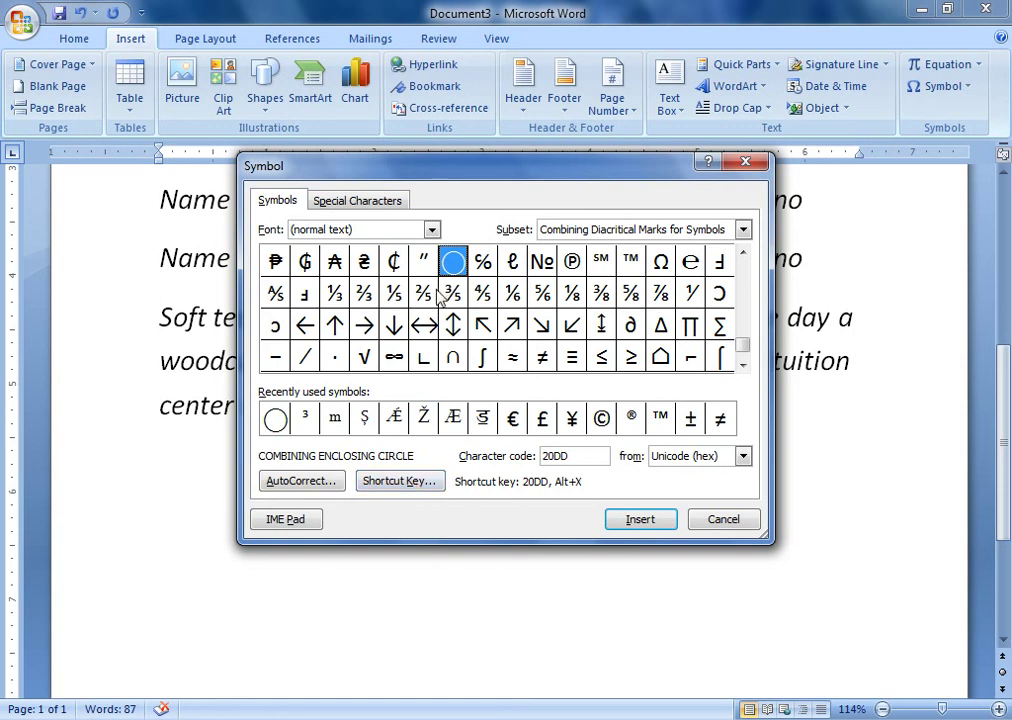
Step: Assign Ctrl+S as the shortcut key for the enclosing circle symbol
left_click(396, 484)
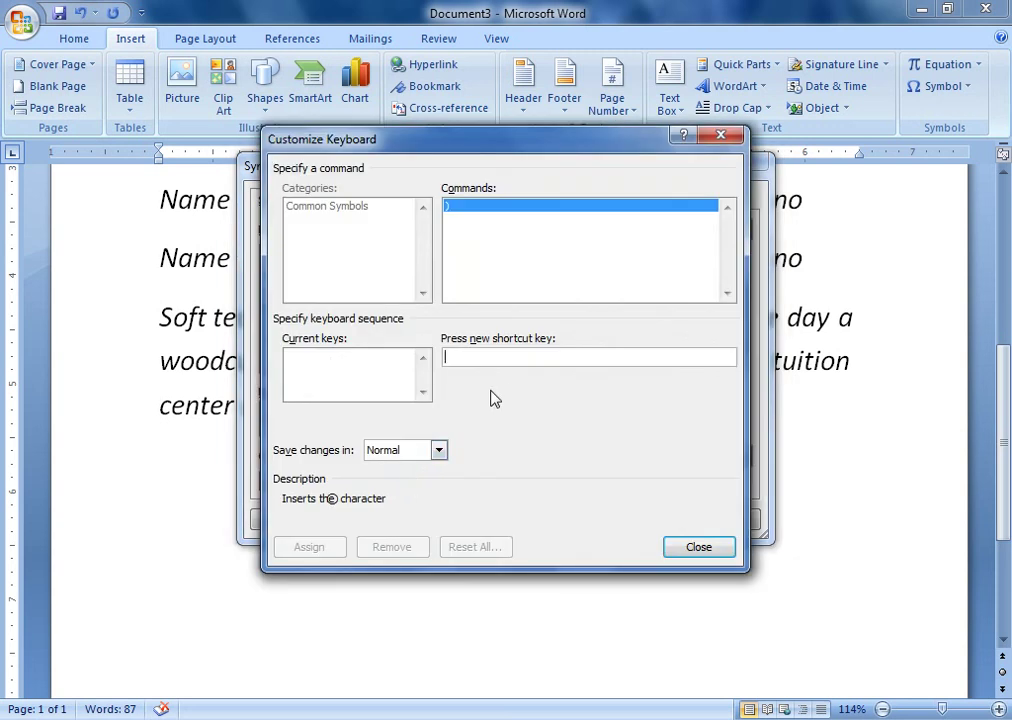
key("ctrl+s")
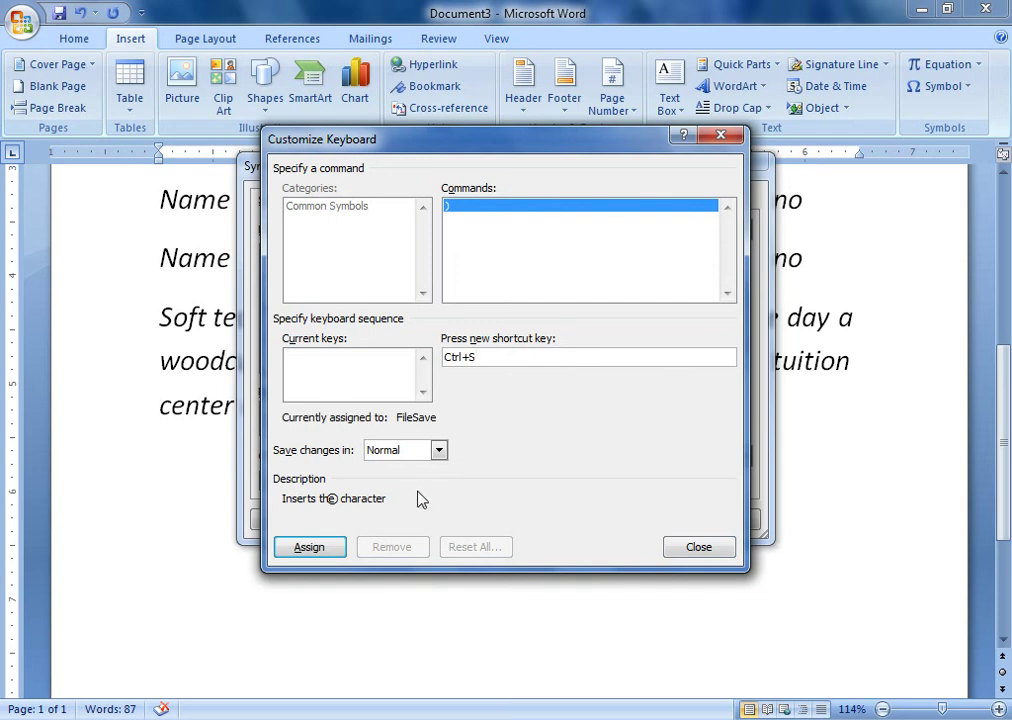
left_click(330, 547)
left_click(699, 547)
left_click(735, 523)
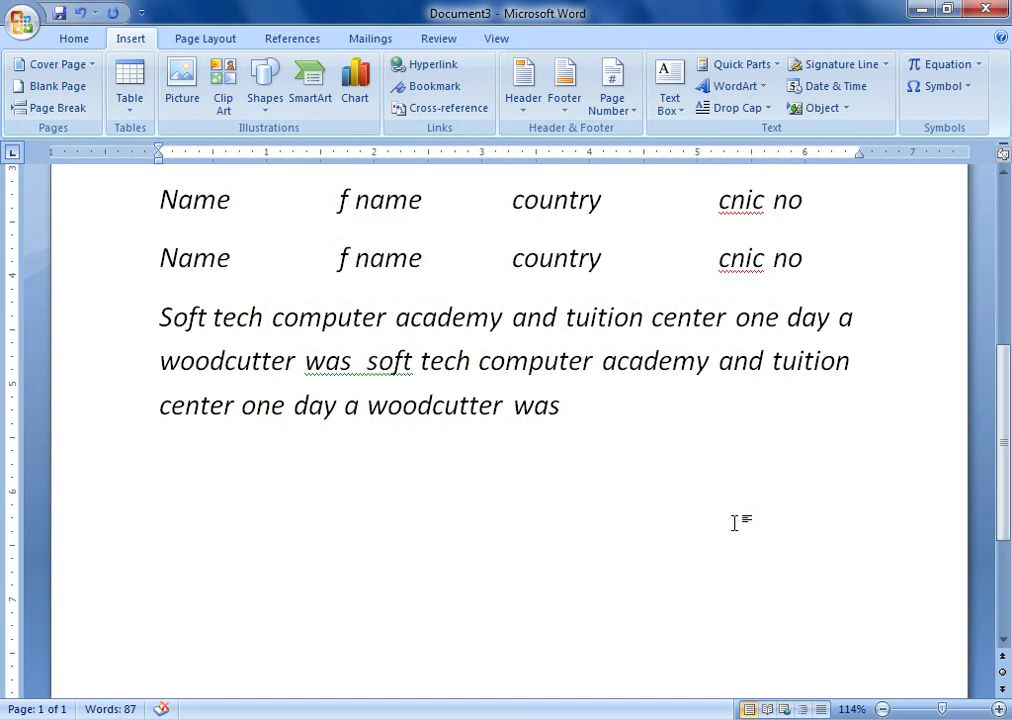
Step: Fill two rows below the paragraph with circle symbols using Ctrl+S
key("ctrl+s")
key("ctrl+s")
key("ctrl+s")
key("ctrl+s")
key("ctrl+s")
key("ctrl+s")
key("ctrl+s")
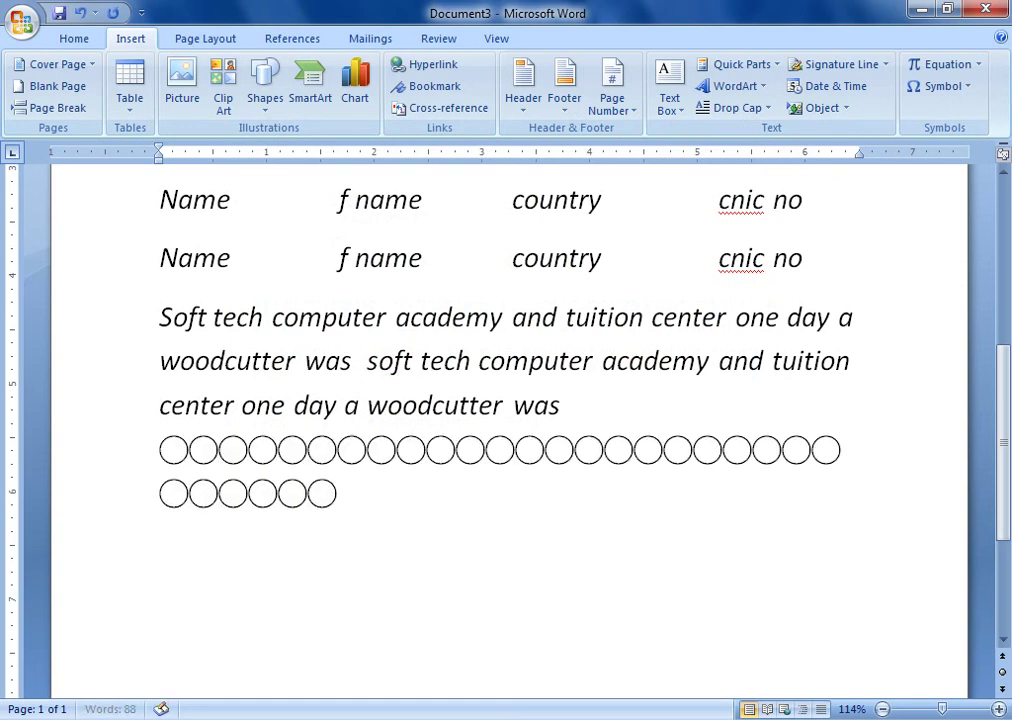
key("ctrl+s")
key("ctrl+s")
key("ctrl+s")
key("ctrl+s")
key("ctrl+s")
key("ctrl+s")
key("ctrl+s")
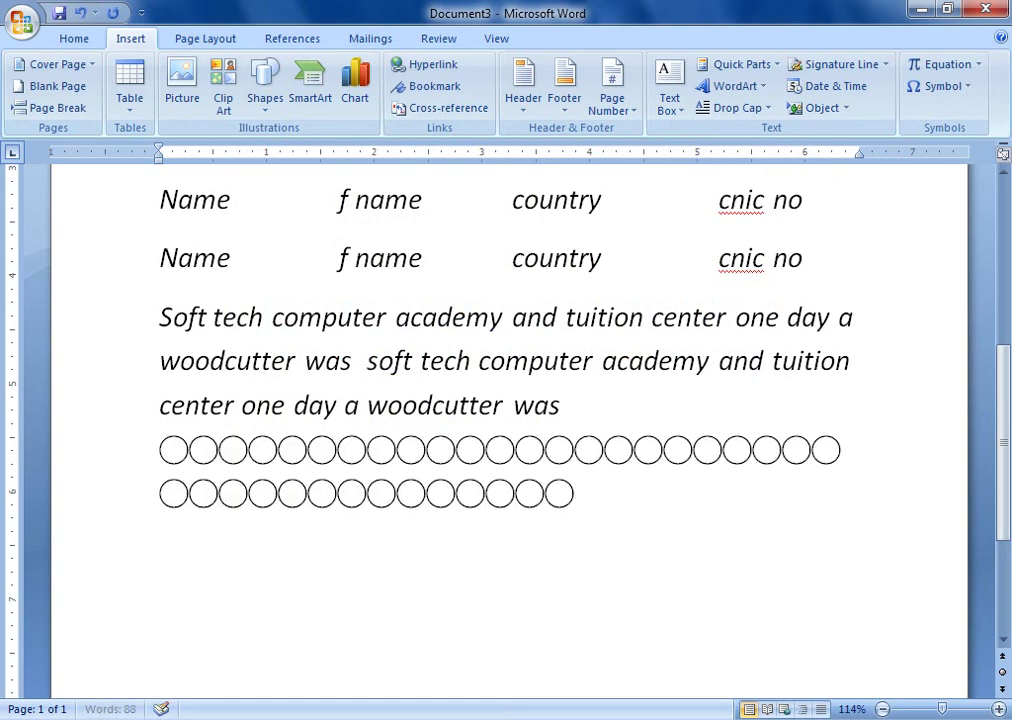
key("ctrl+s")
key("ctrl+s")
key("ctrl+s")
key("ctrl+s")
key("ctrl+s")
key("ctrl+s")
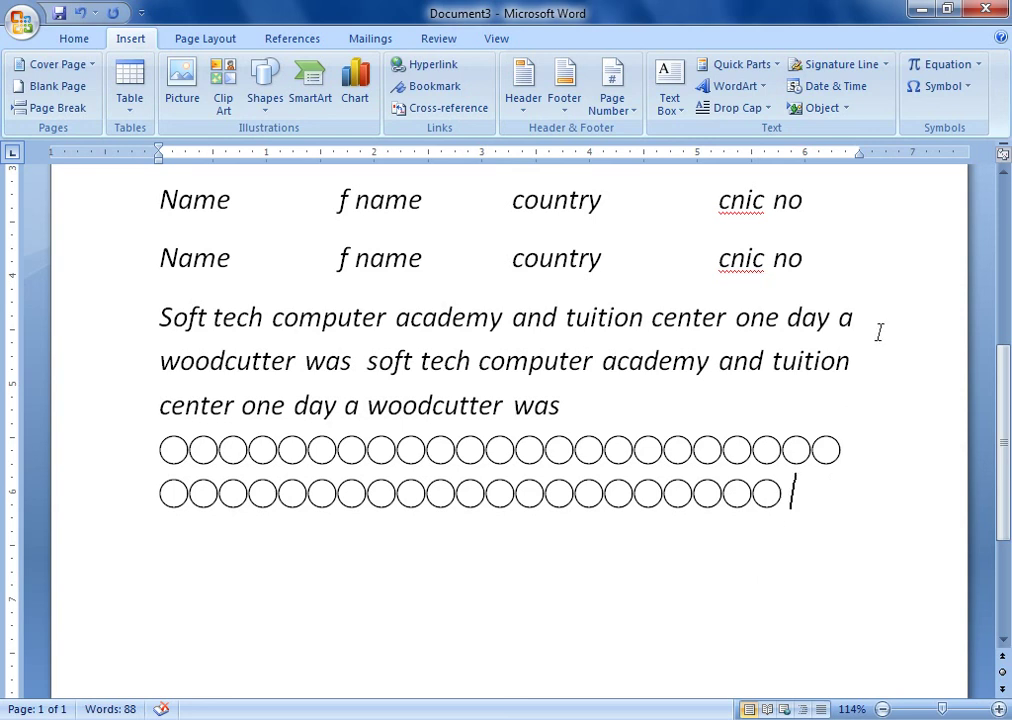
left_click(21, 24)
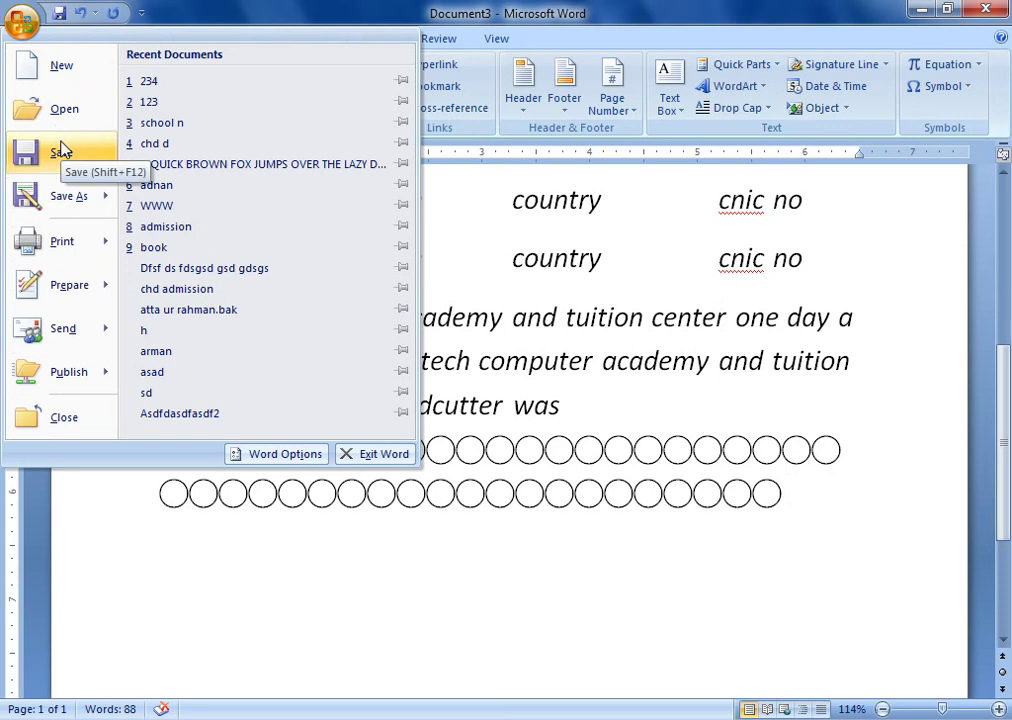
left_click(806, 511)
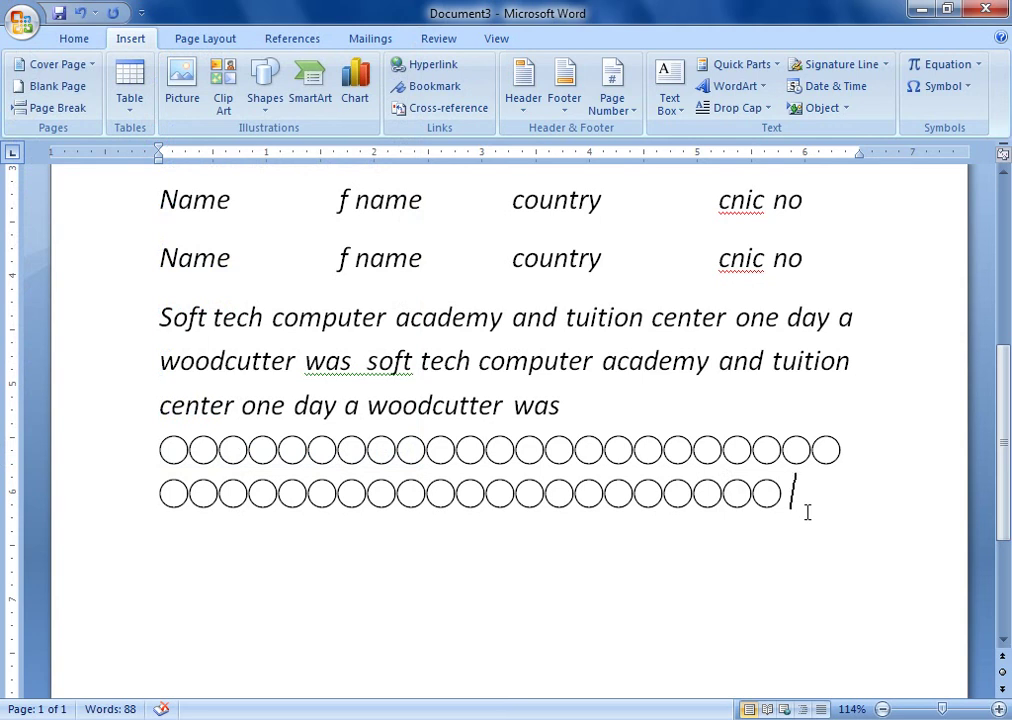
key("ctrl+s")
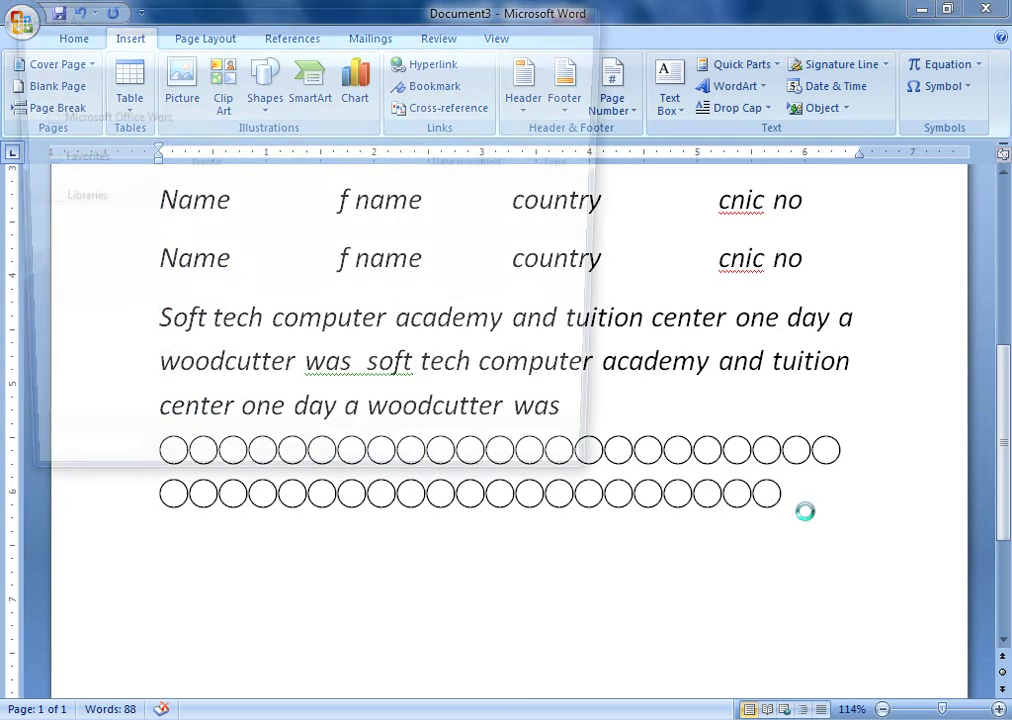
key("Escape")
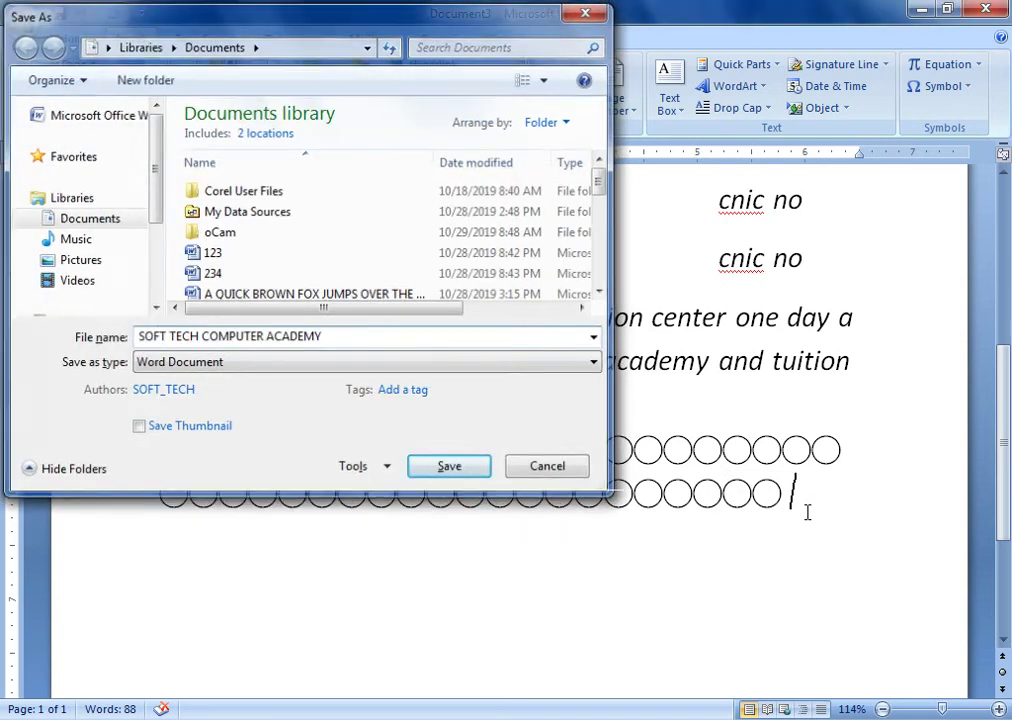
Step: Remove the circle symbol's Ctrl+S shortcut and verify Ctrl+S opens the Save dialog again
left_click(966, 90)
left_click(952, 245)
left_click(410, 481)
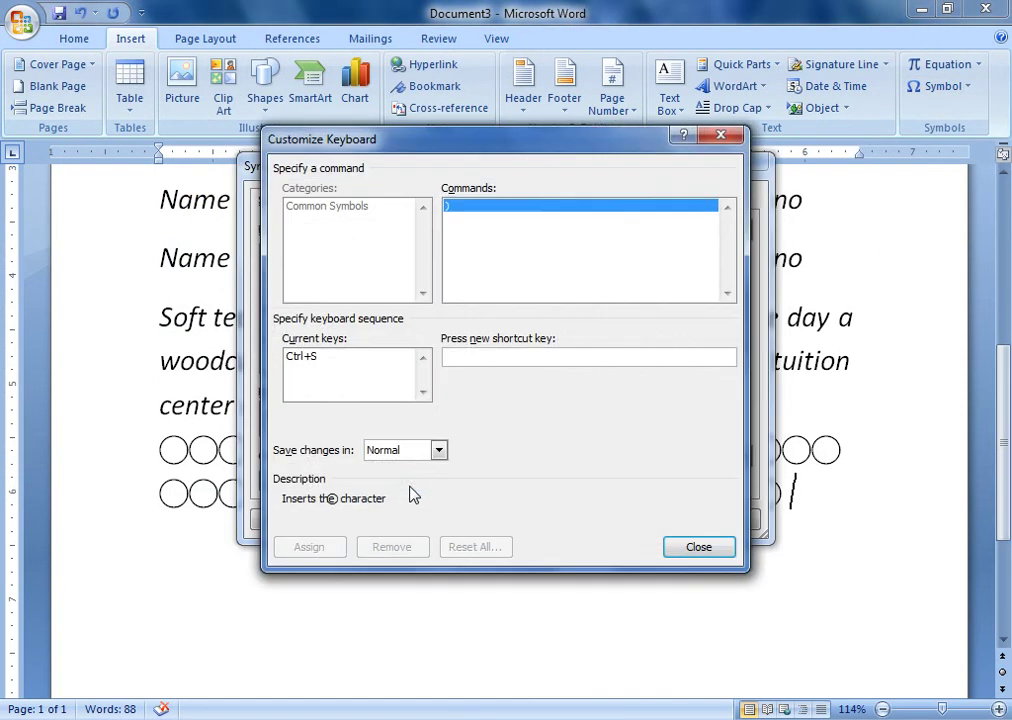
key("ctrl+s")
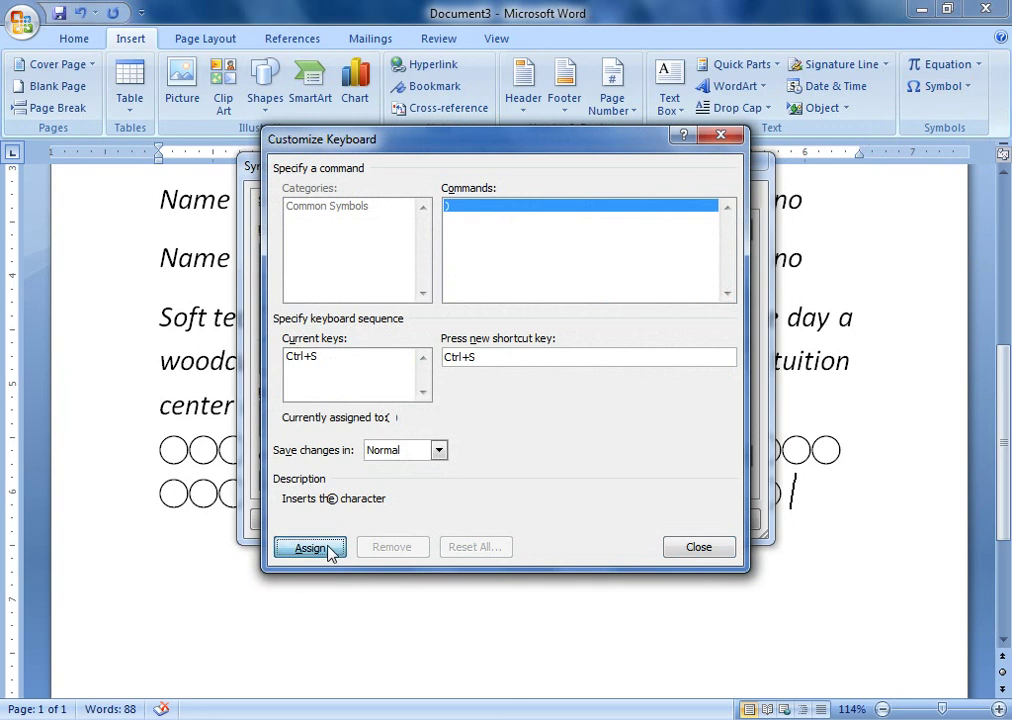
left_click(331, 548)
left_click(308, 361)
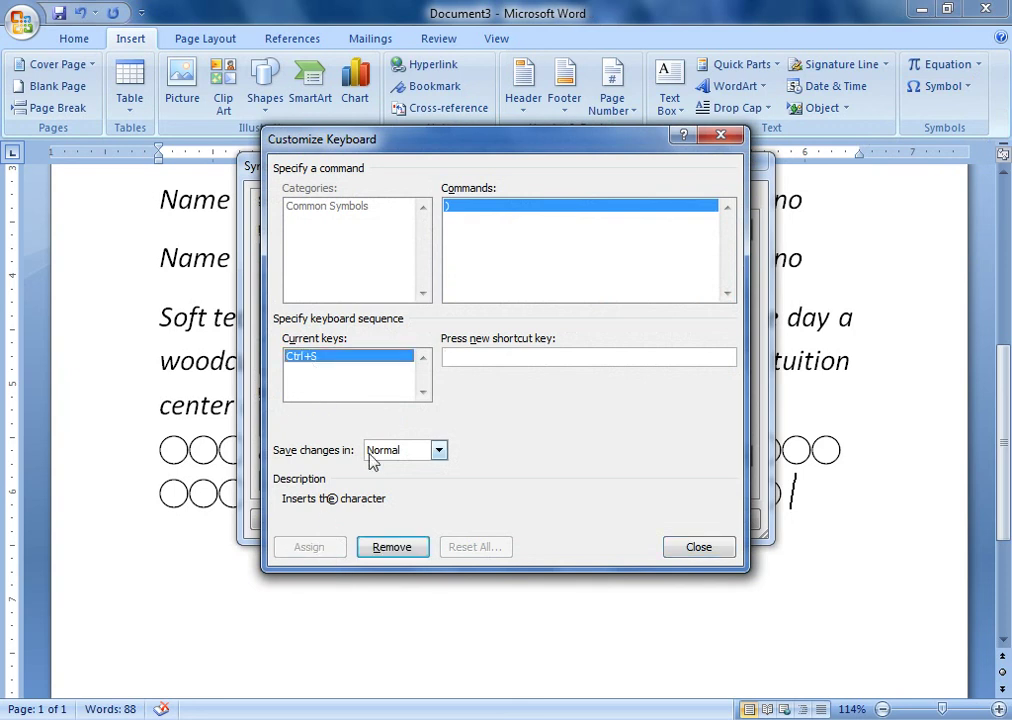
left_click(390, 546)
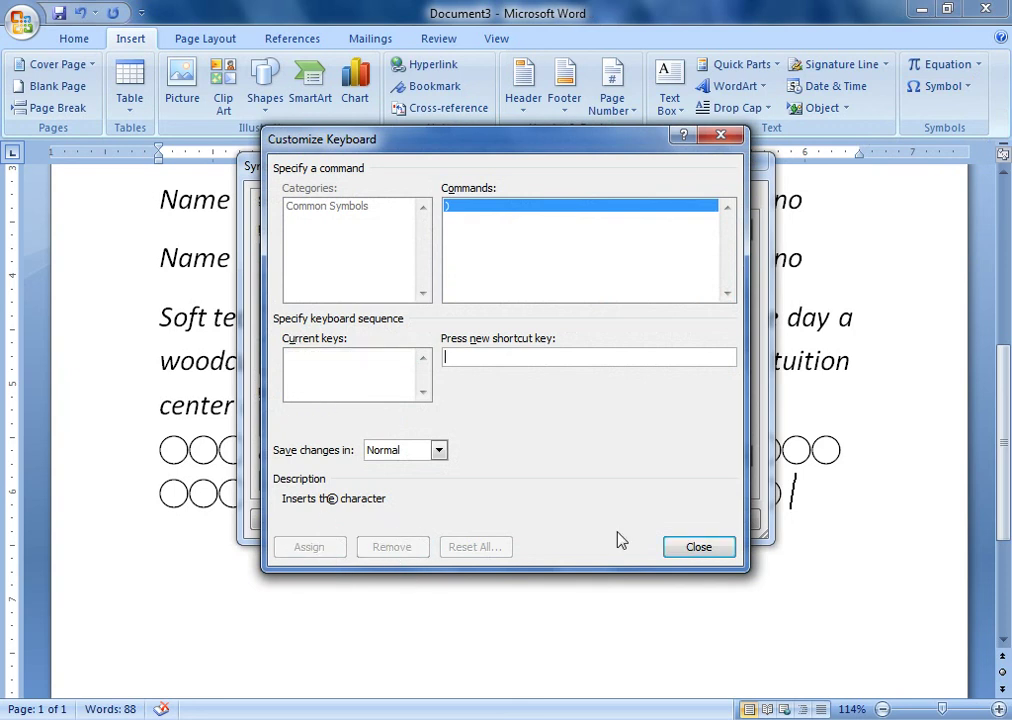
left_click(686, 550)
left_click(722, 518)
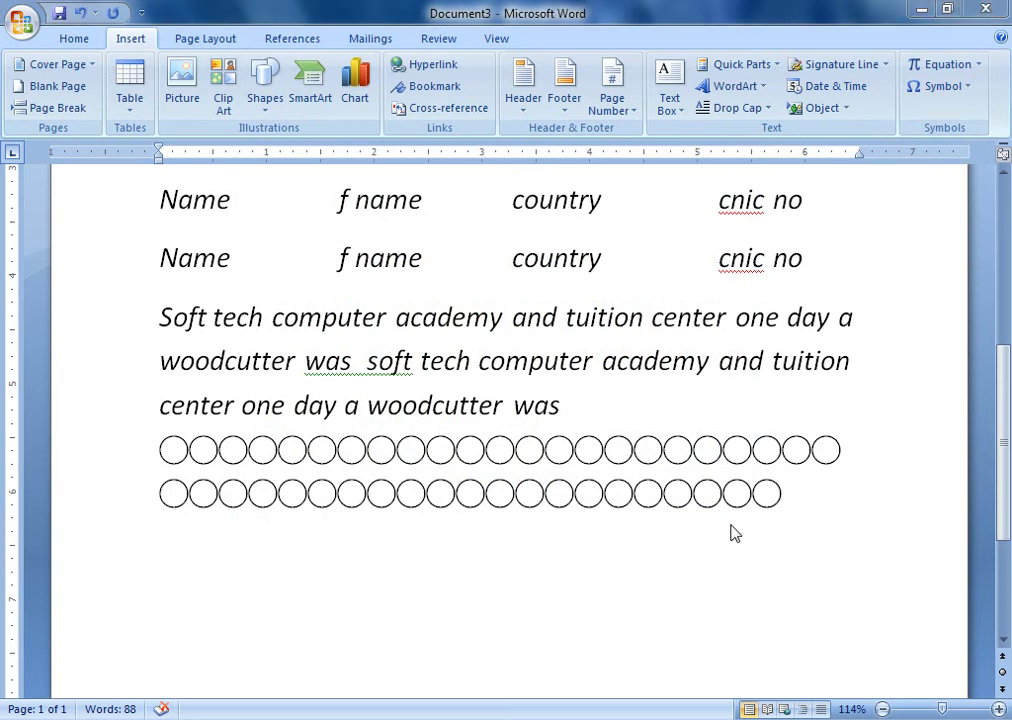
key("ctrl+s")
key("Escape")
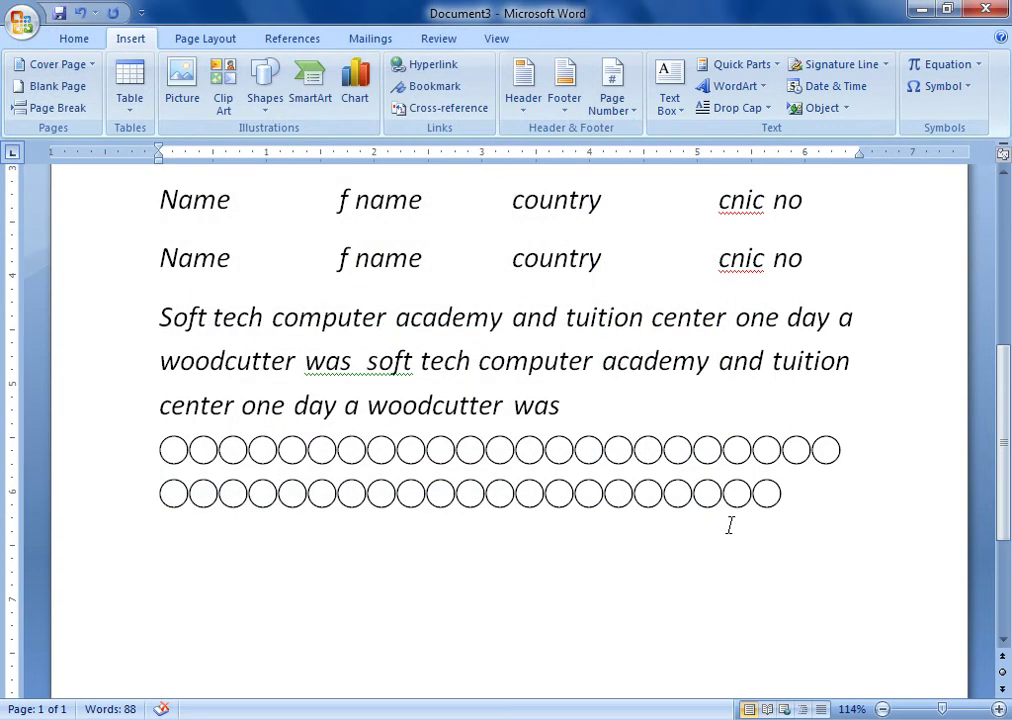